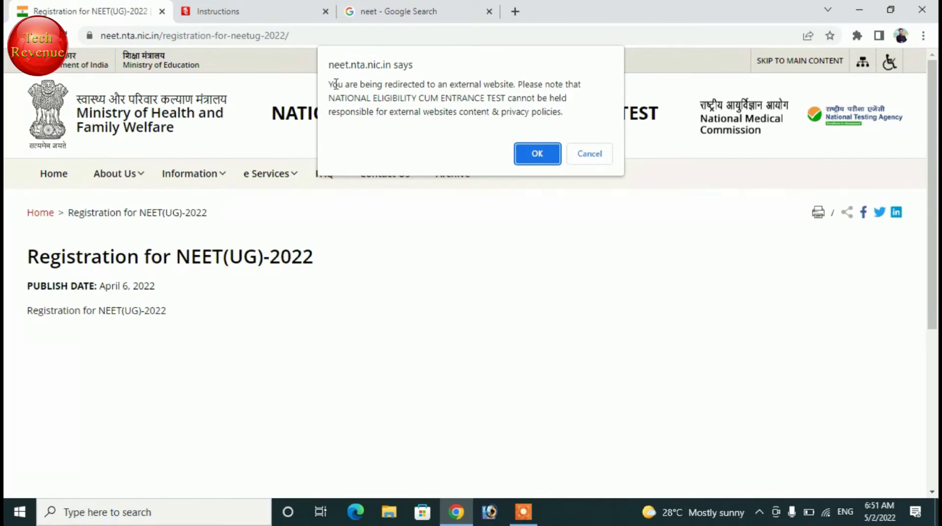
Accept the redirect to the external examination site and start a new registration for NEET (UG) 2022
click(540, 154)
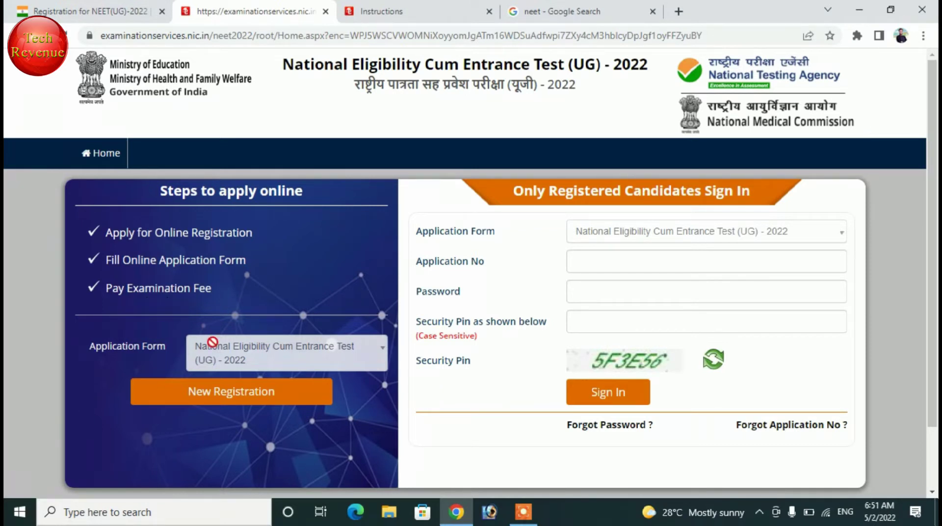
click(269, 392)
Read through the instructions, accept the declaration about the Information Bulletin and proceed to the registration form
scroll(332, 375, down, 15)
scroll(331, 375, up, 15)
scroll(332, 375, down, 4)
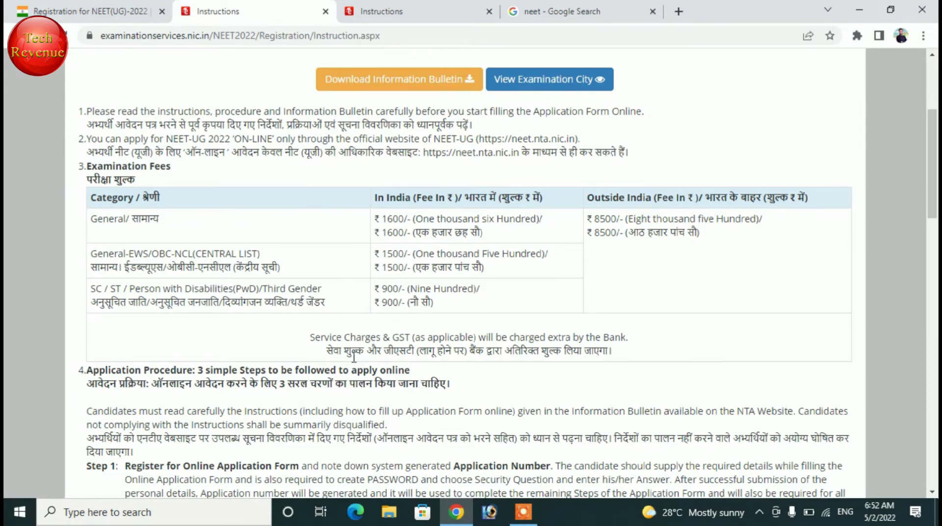
scroll(354, 357, down, 7)
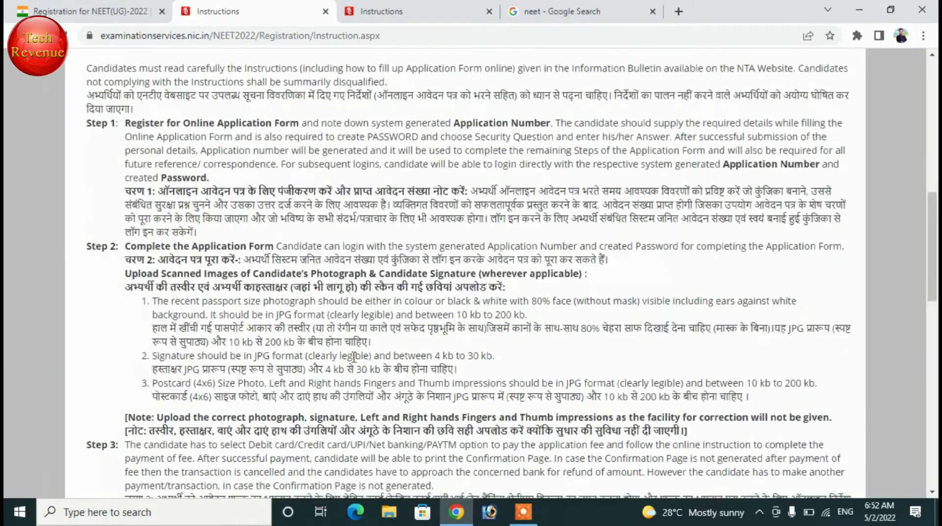
scroll(354, 357, down, 11)
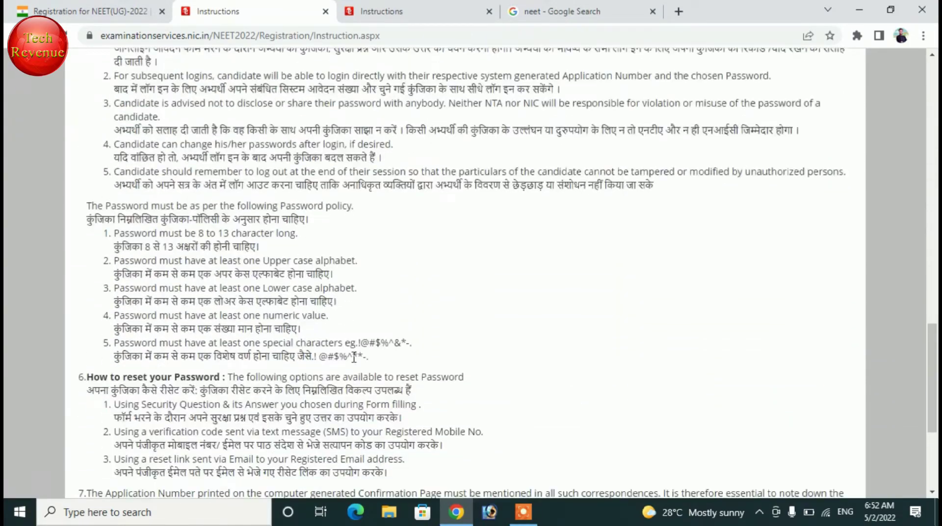
scroll(353, 357, down, 5)
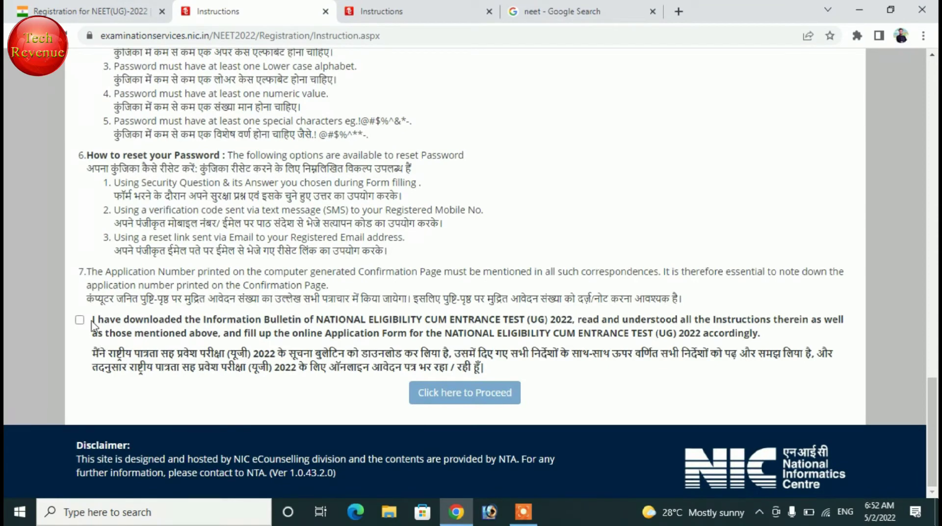
click(81, 321)
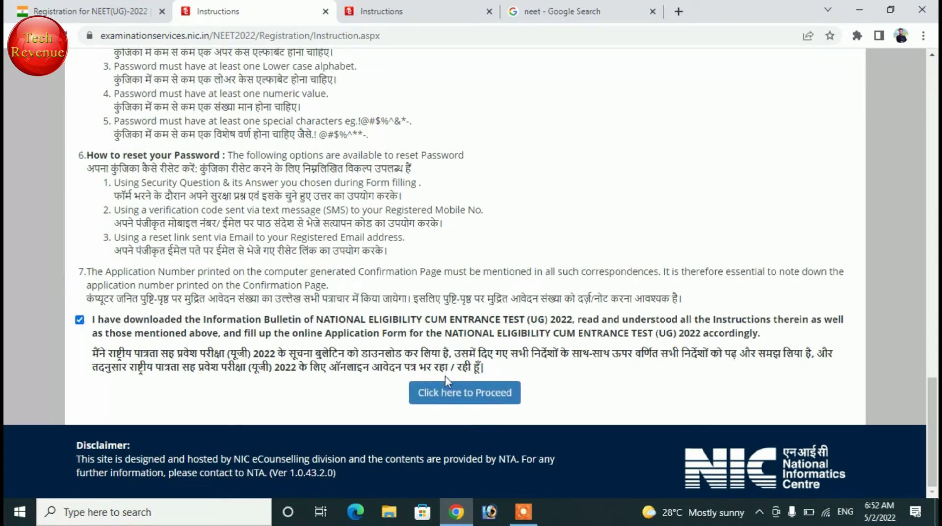
click(452, 396)
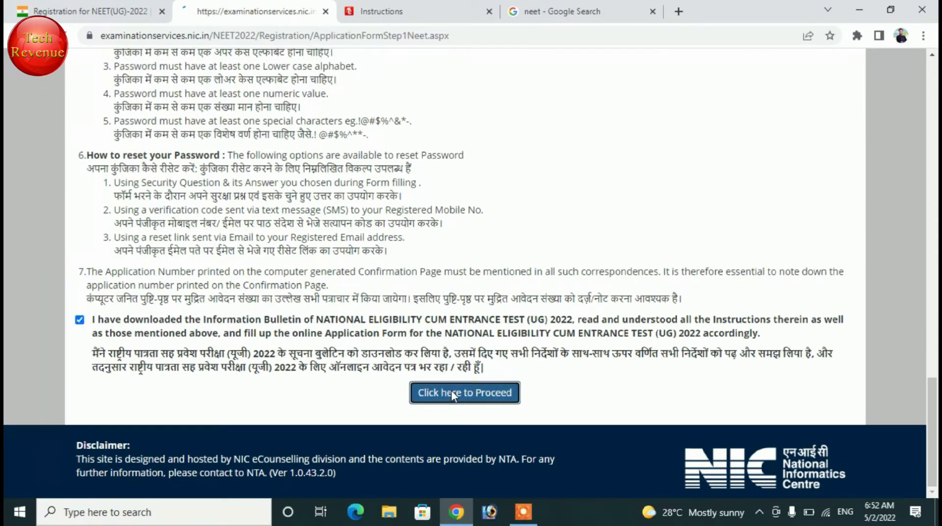
In the personal details, set gender to Male, nationality to Indian and identity type to Any Other Valid Govt Identity with photograph
scroll(400, 328, down, 2)
scroll(400, 328, down, 1)
scroll(400, 331, up, 2)
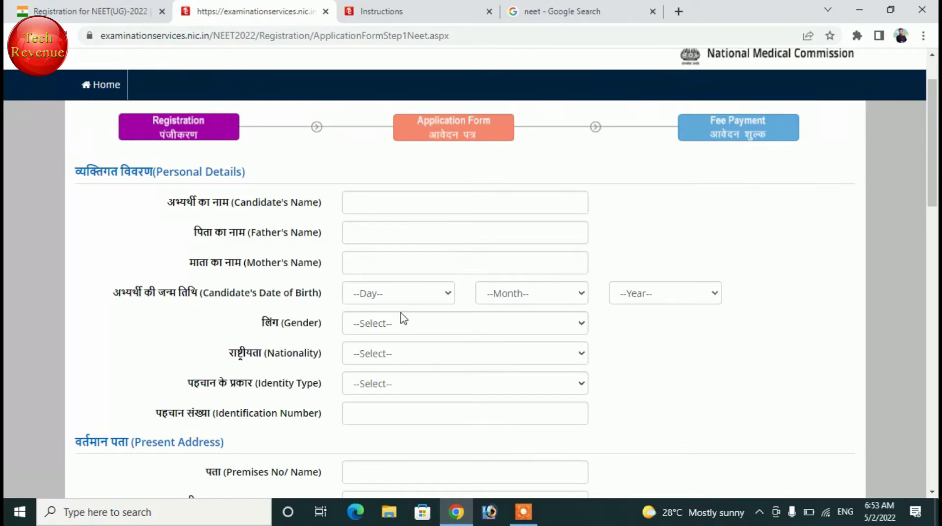
scroll(400, 316, down, 1)
scroll(464, 300, down, 1)
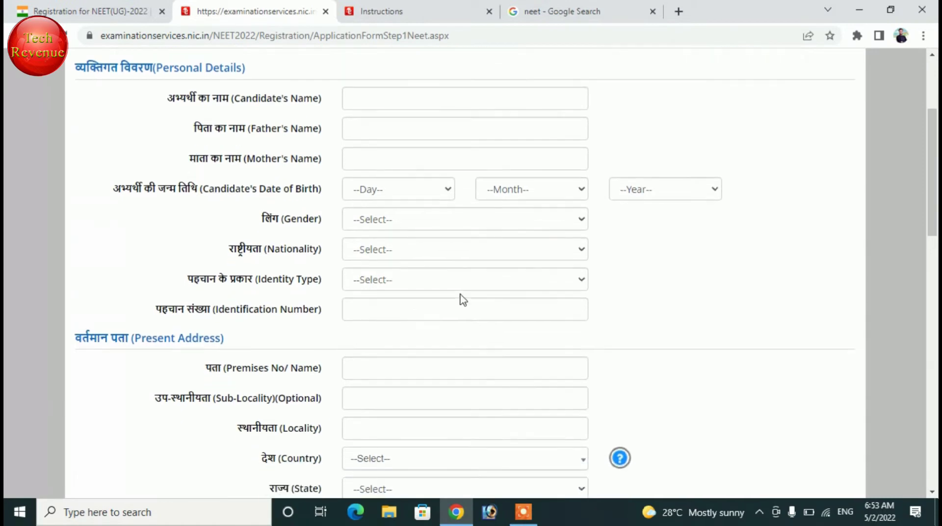
click(471, 189)
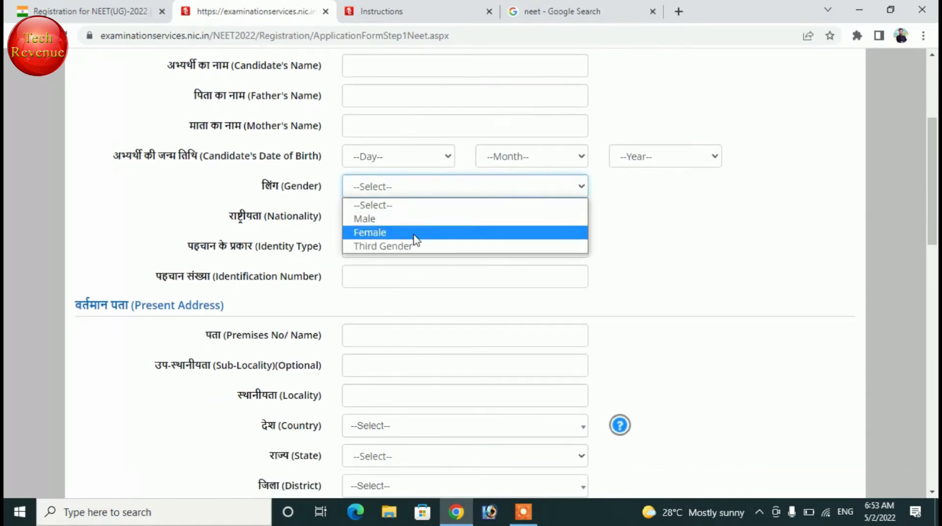
click(415, 221)
click(549, 222)
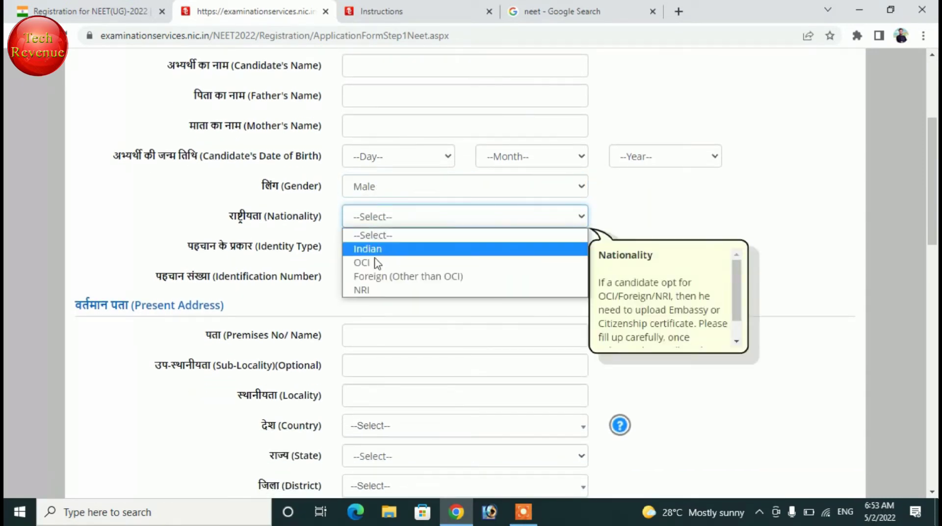
click(391, 249)
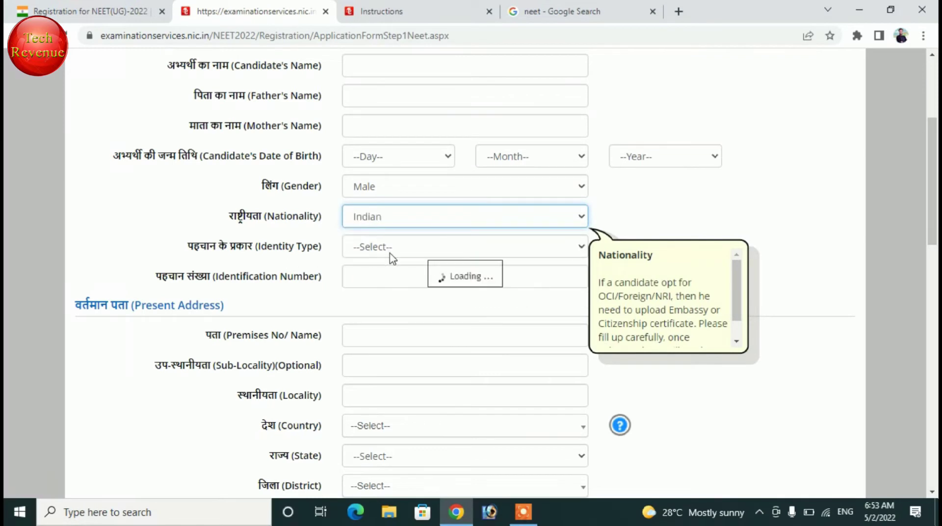
click(410, 251)
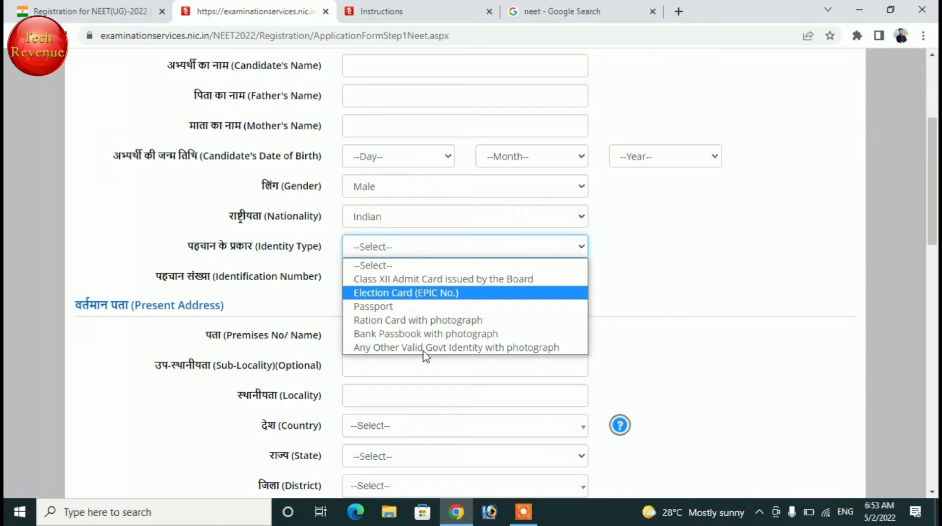
click(500, 348)
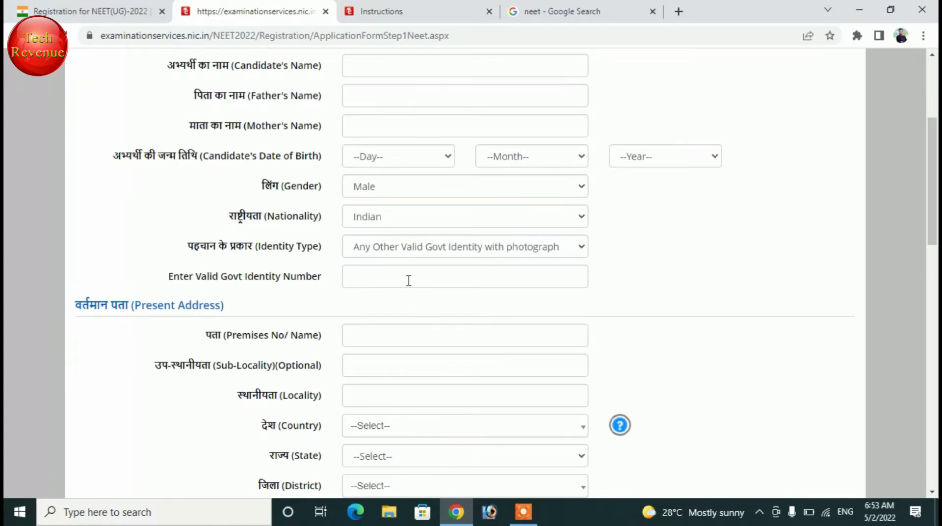
In the present address, set the country to India and the state to MADHYA PRADESH
scroll(409, 280, down, 3)
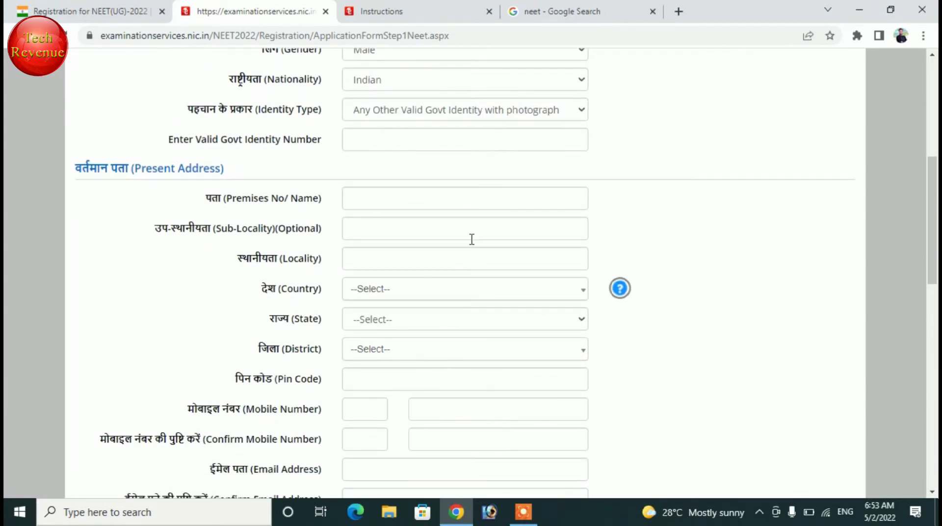
scroll(468, 240, down, 2)
scroll(410, 136, down, 1)
scroll(410, 136, down, 2)
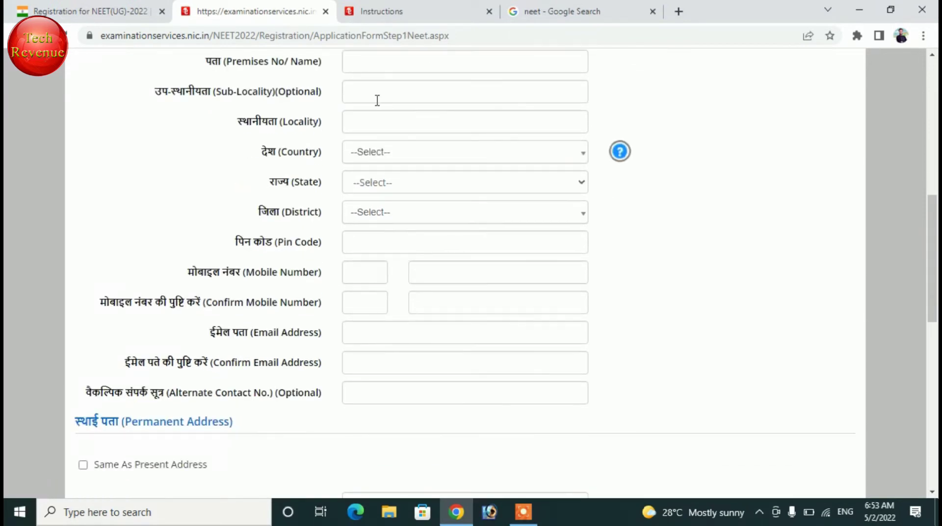
click(446, 157)
click(405, 214)
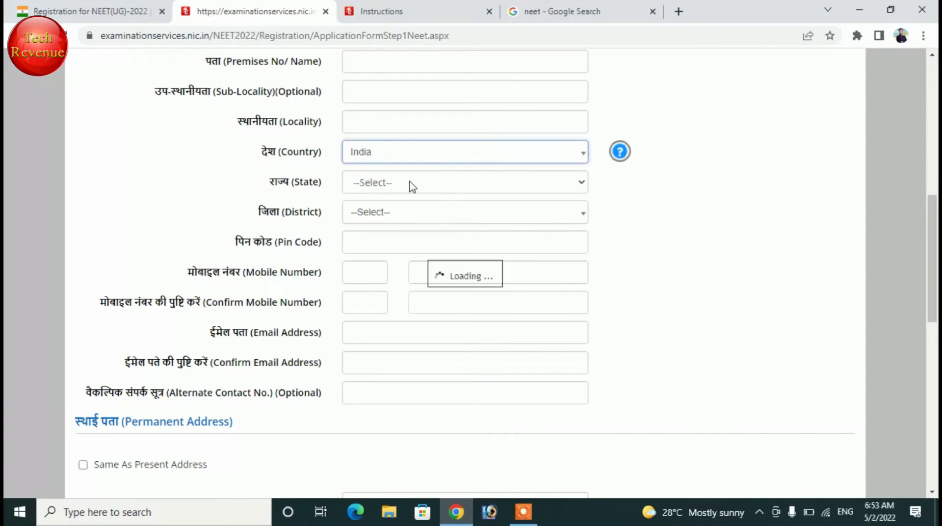
click(417, 189)
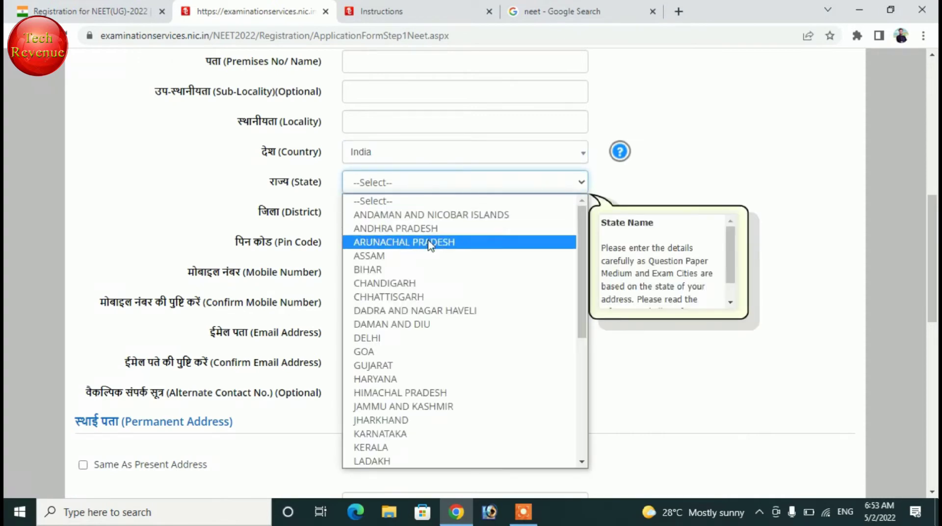
key(m)
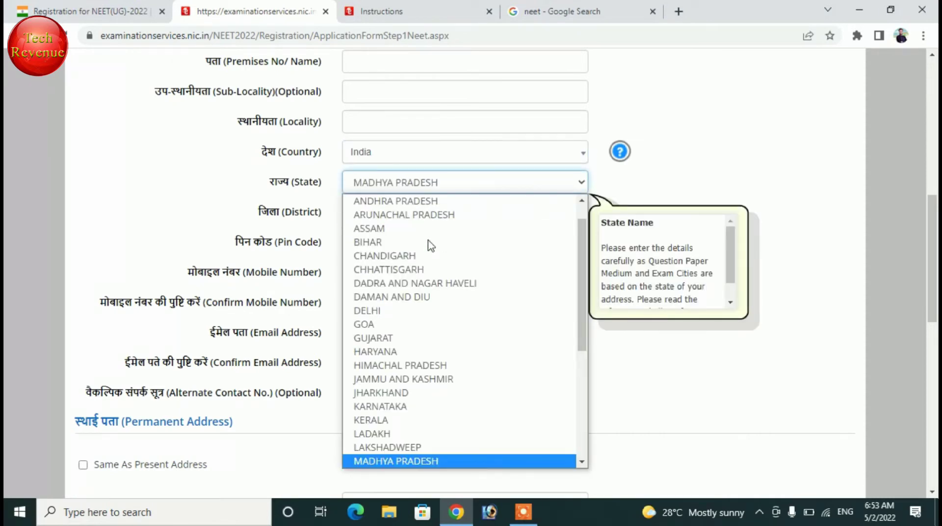
click(496, 461)
Search the present address's district list and select KATNI as the district
click(400, 214)
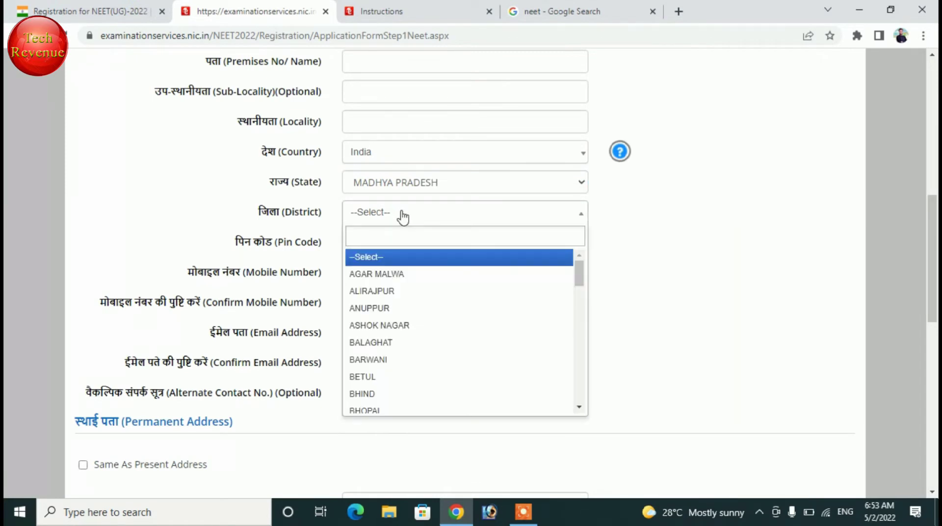
text(dis)
key(BackSpace)
key(BackSpace)
key(BackSpace)
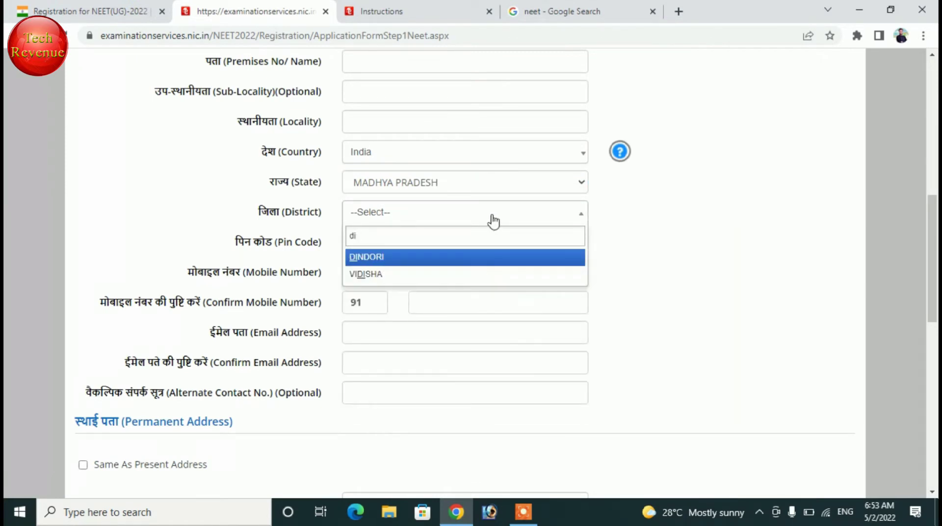
text(kjatn)
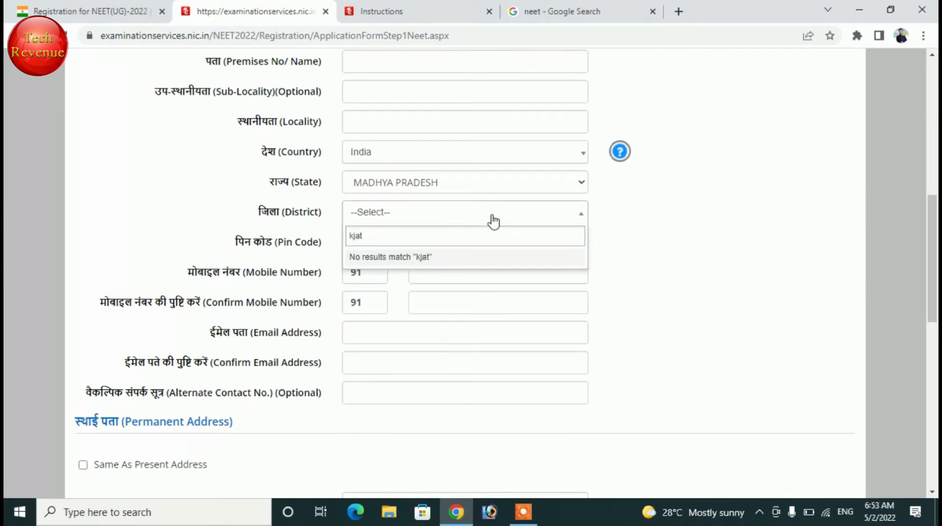
key(BackSpace)
key(BackSpace)
key(BackSpace)
text(ati)
key(BackSpace)
click(454, 257)
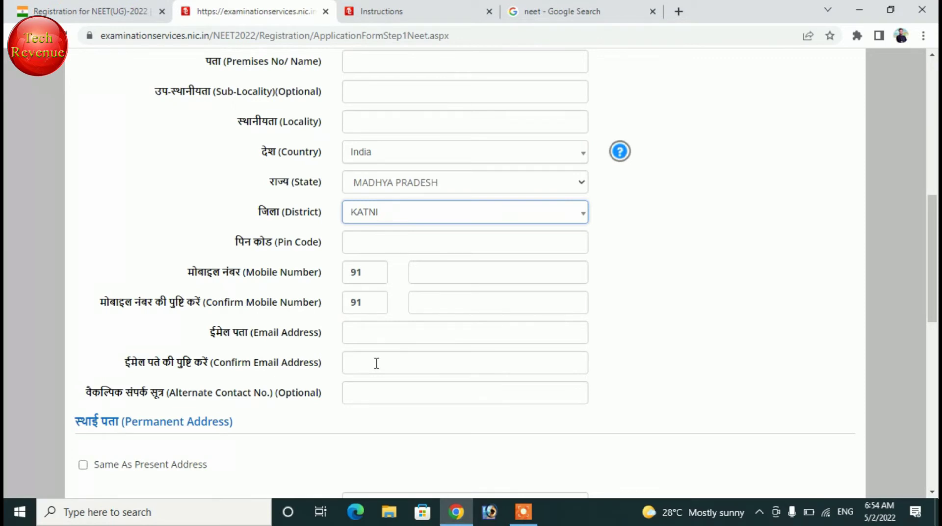
Try to mark the permanent address as the same as the present address, and dismiss the alert
scroll(377, 363, down, 3)
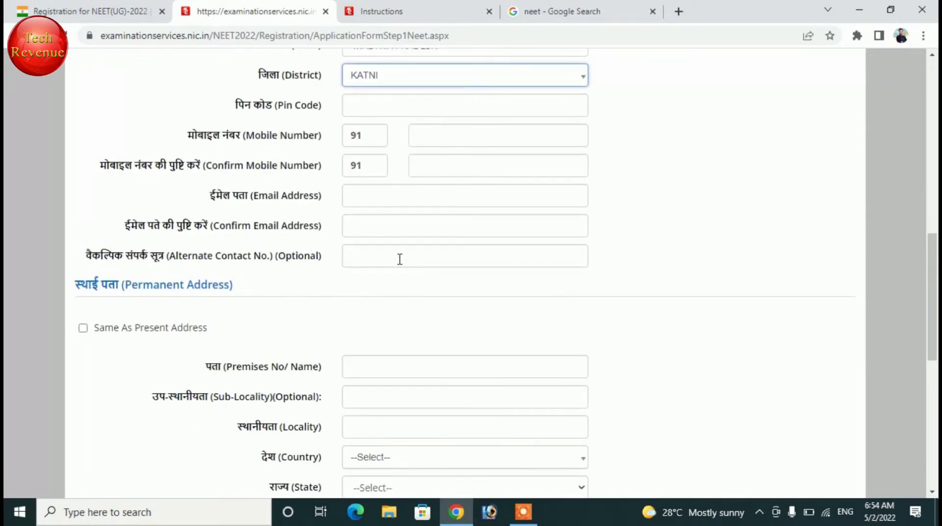
scroll(503, 261, down, 4)
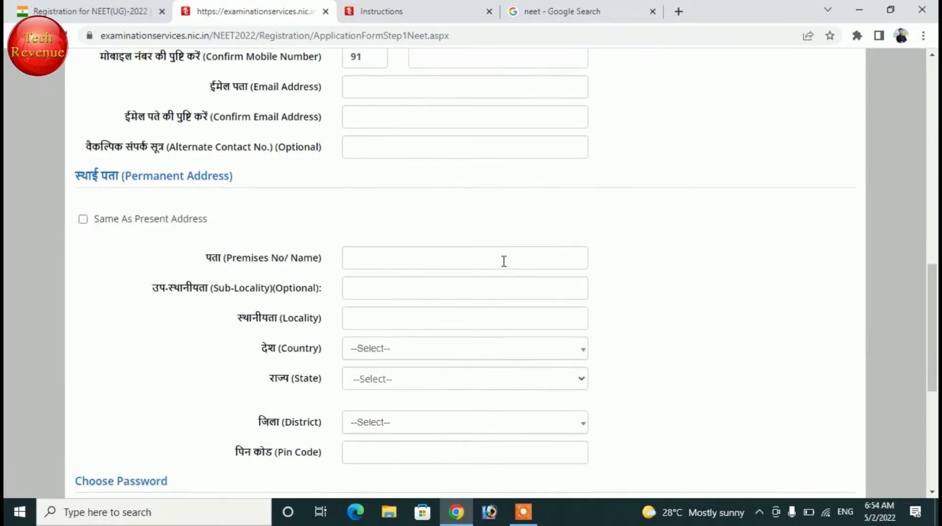
scroll(503, 267, up, 3)
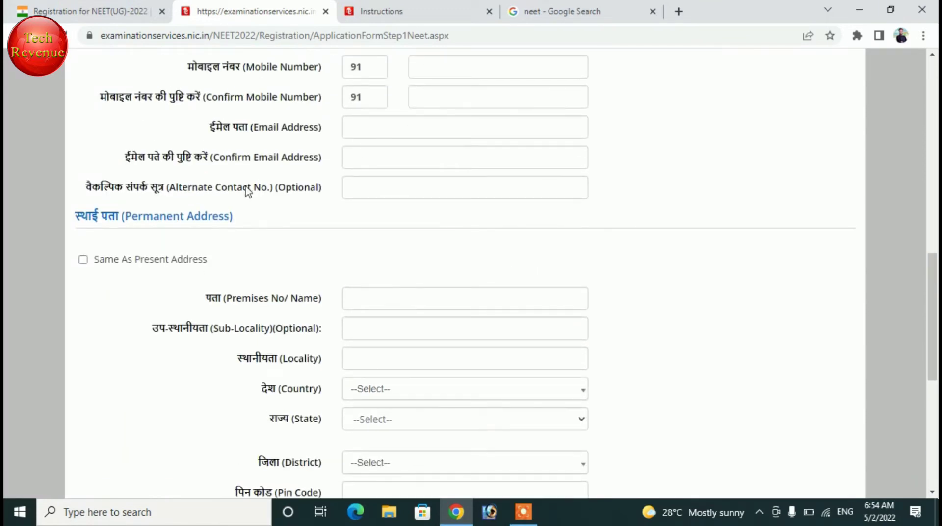
click(83, 260)
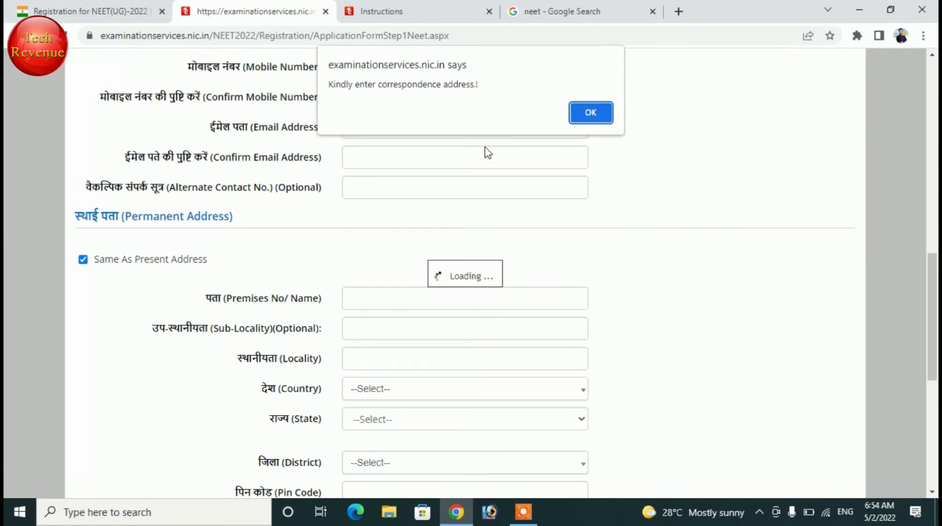
click(589, 118)
Set the security question to "What is the name of your first school?" in the password section
scroll(455, 319, down, 4)
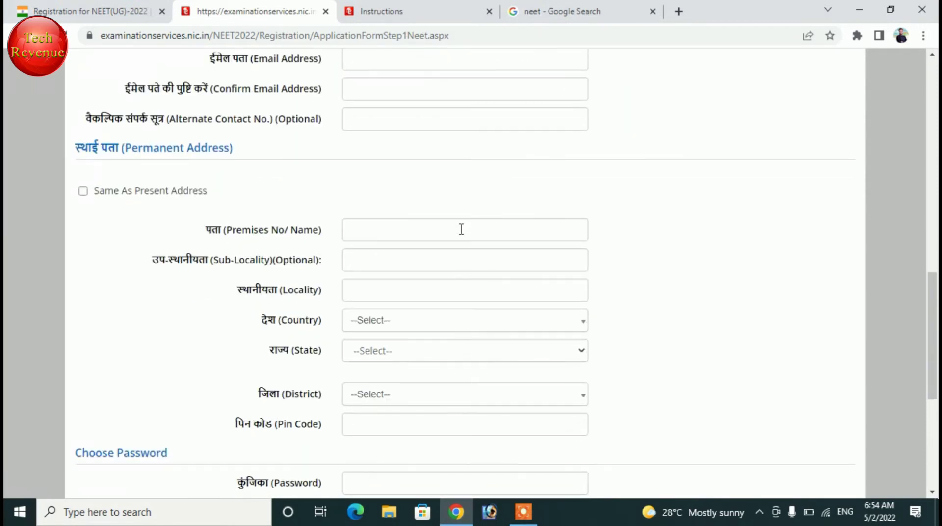
scroll(432, 292, down, 4)
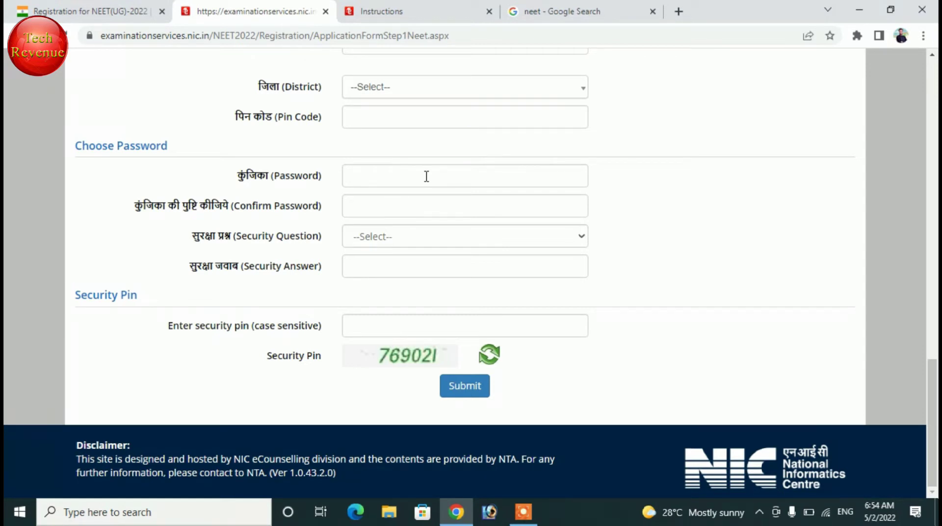
click(431, 239)
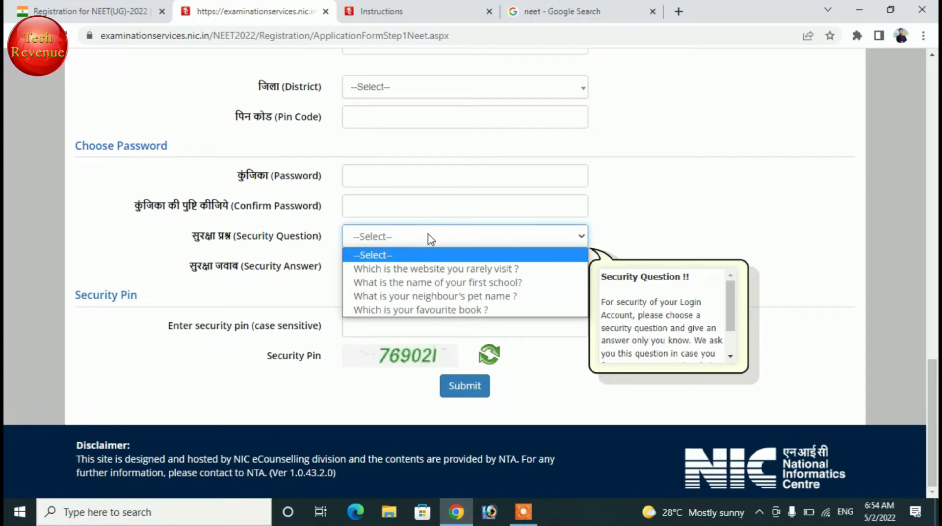
click(441, 283)
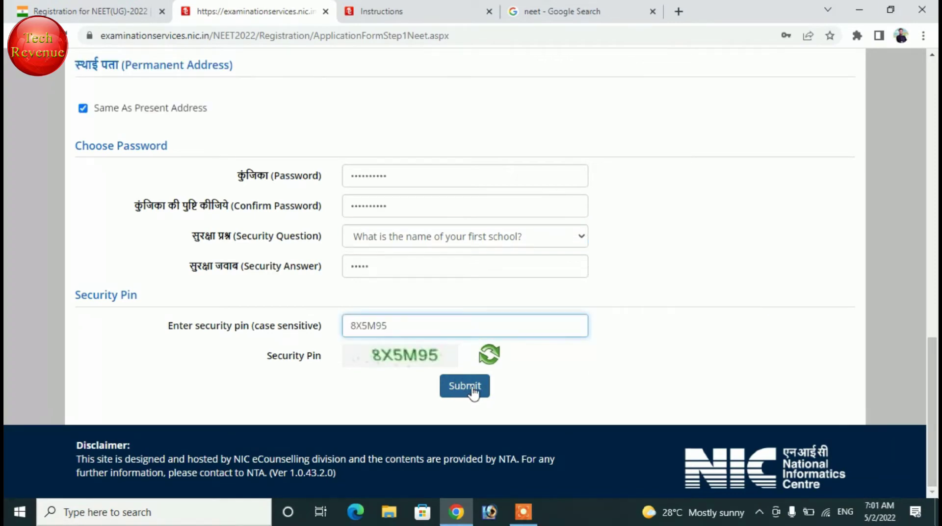
Submit the completed registration form for review and close the Review Page notice
click(474, 388)
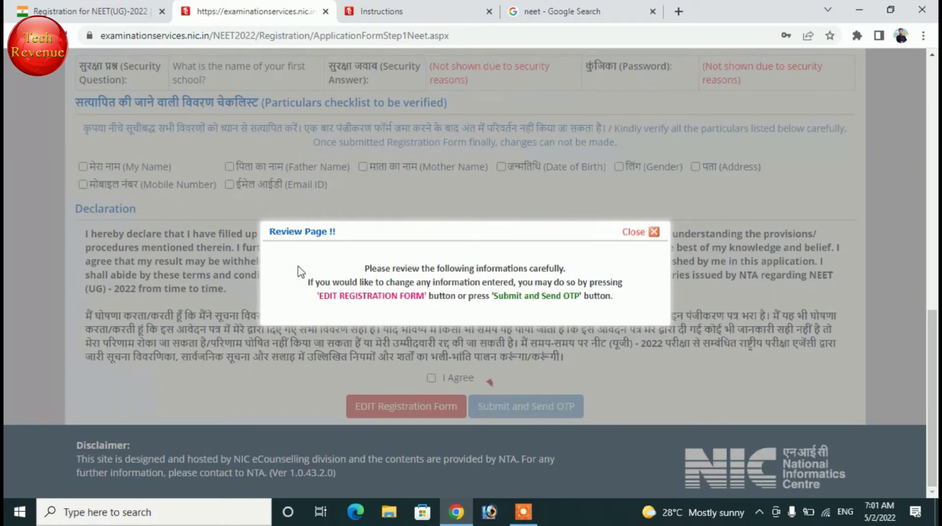
click(645, 232)
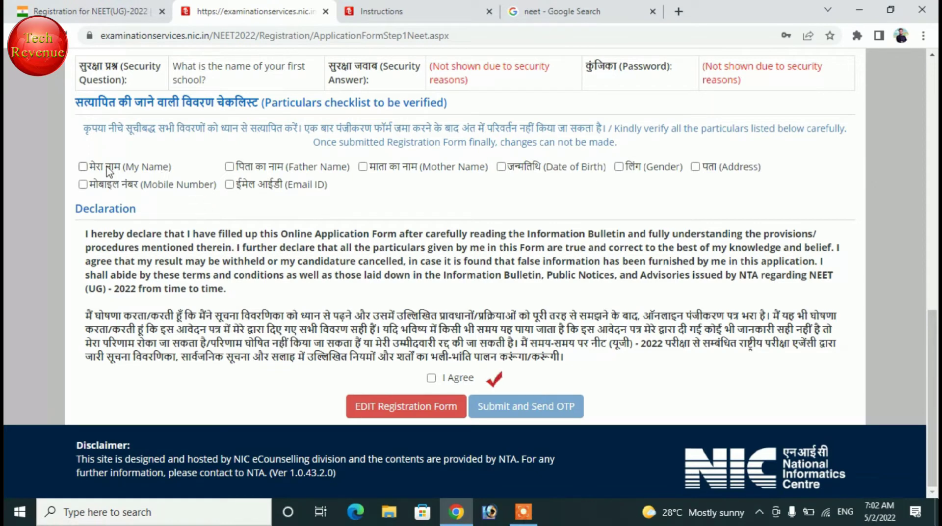
Mark all particulars in the checklist as verified: own, father's and mother's names, date of birth, gender, address, mobile number and email ID
click(83, 167)
click(229, 167)
click(363, 167)
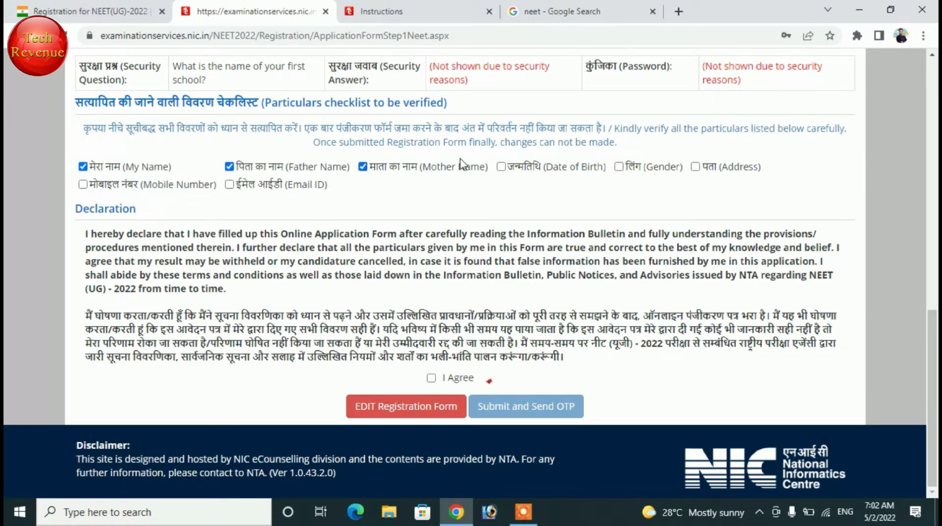
click(501, 167)
click(619, 166)
click(696, 168)
click(83, 185)
click(229, 184)
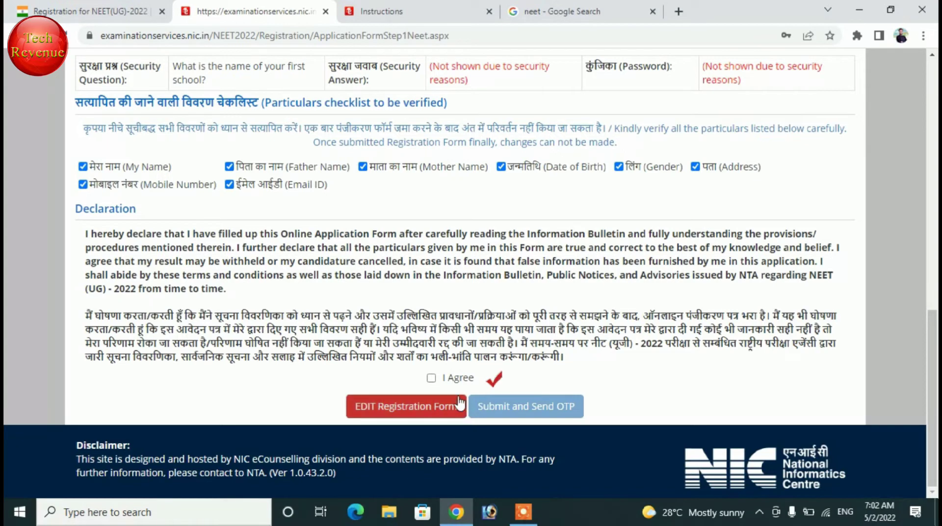
Agree to the declaration and submit the registration form through OTP verification
click(431, 379)
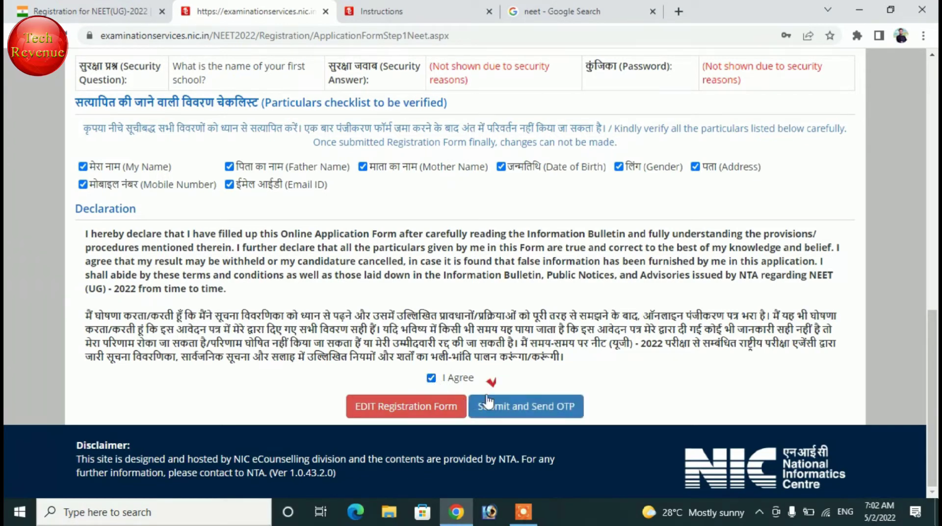
click(520, 408)
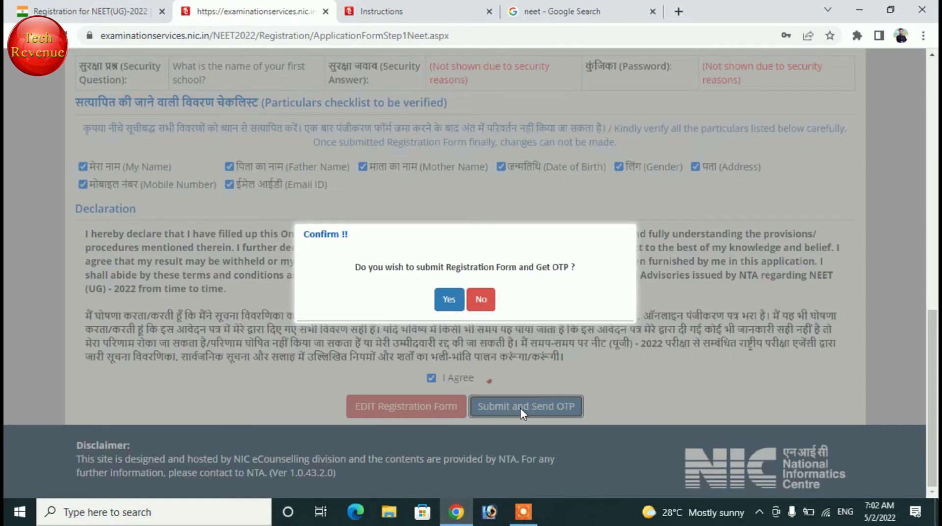
click(448, 301)
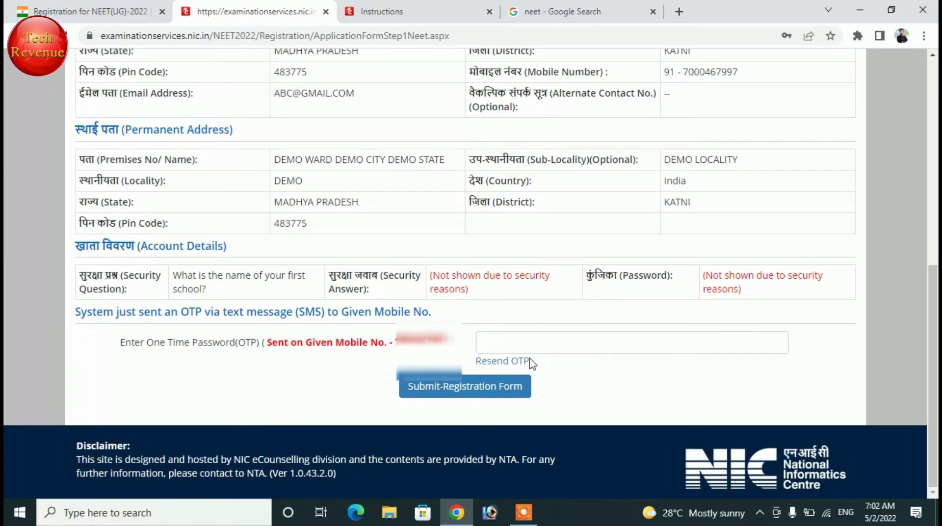
click(497, 388)
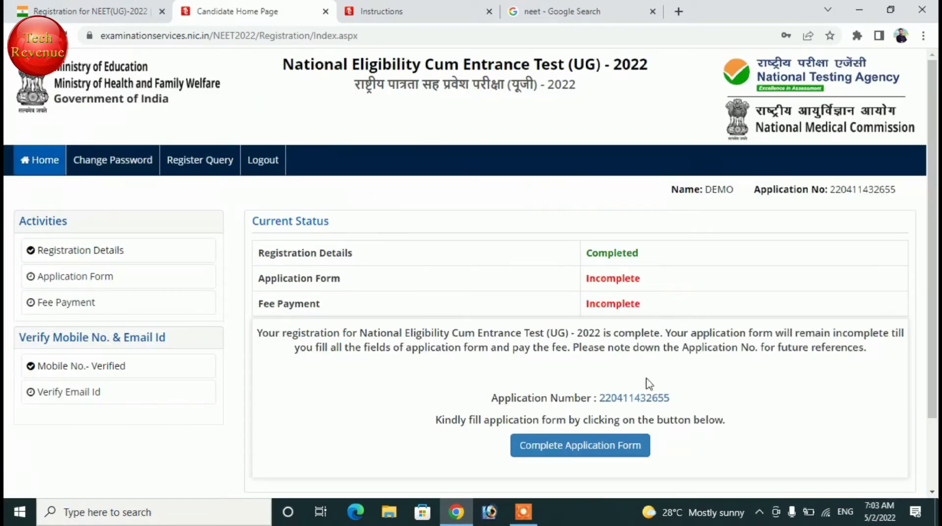
Copy the application number shown on the candidate home page
drag(602, 395, 678, 401)
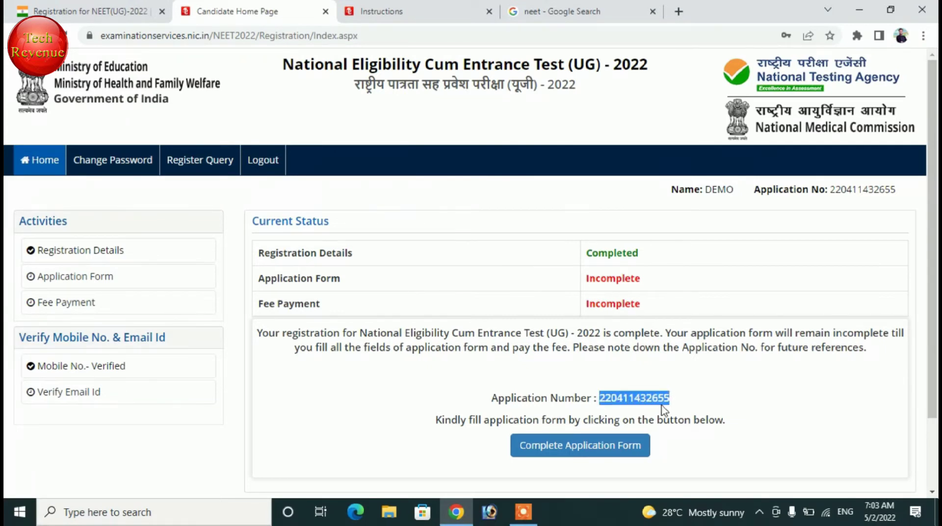
right_click(656, 403)
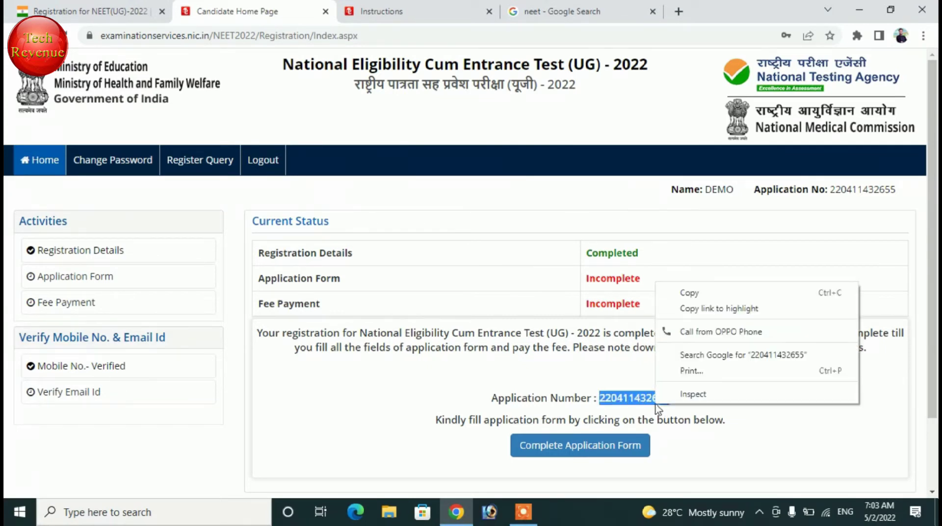
click(695, 294)
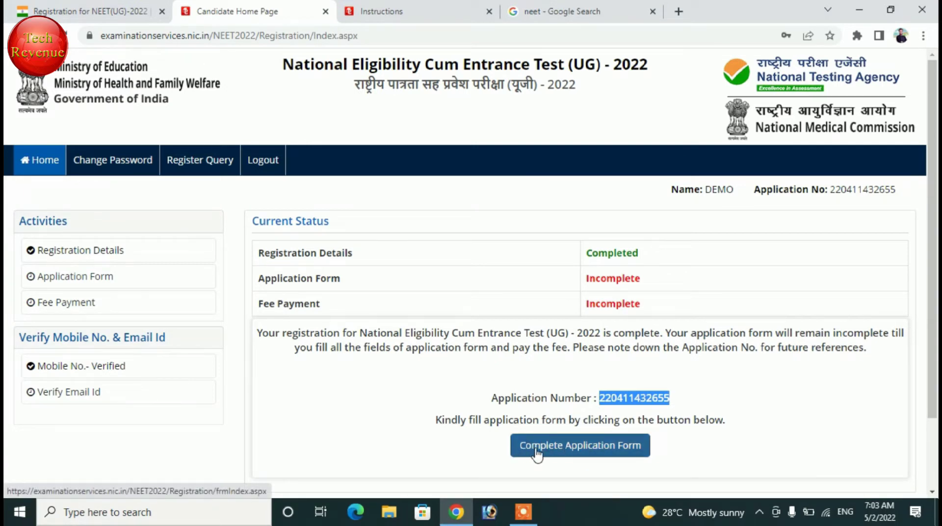
Start completing the application form and proceed to its Personal Details section
click(608, 451)
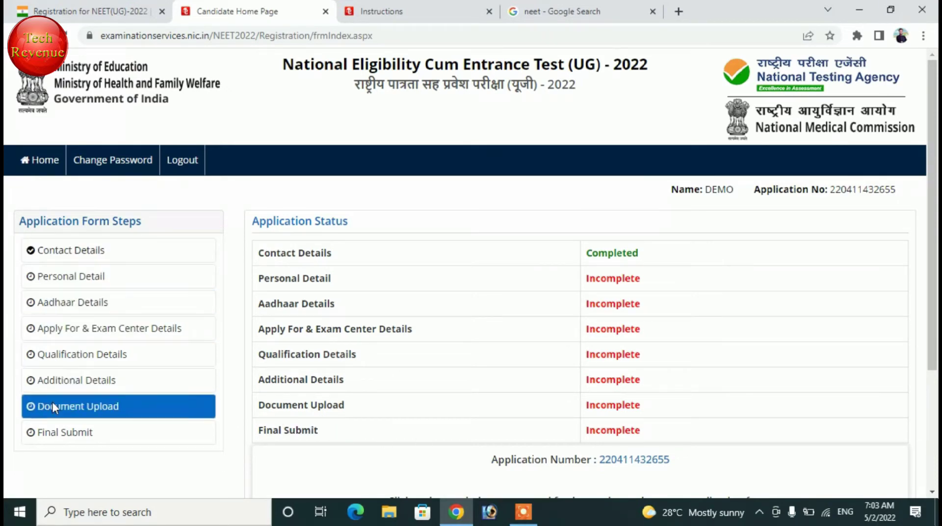
scroll(482, 372, down, 1)
scroll(480, 371, down, 2)
click(574, 403)
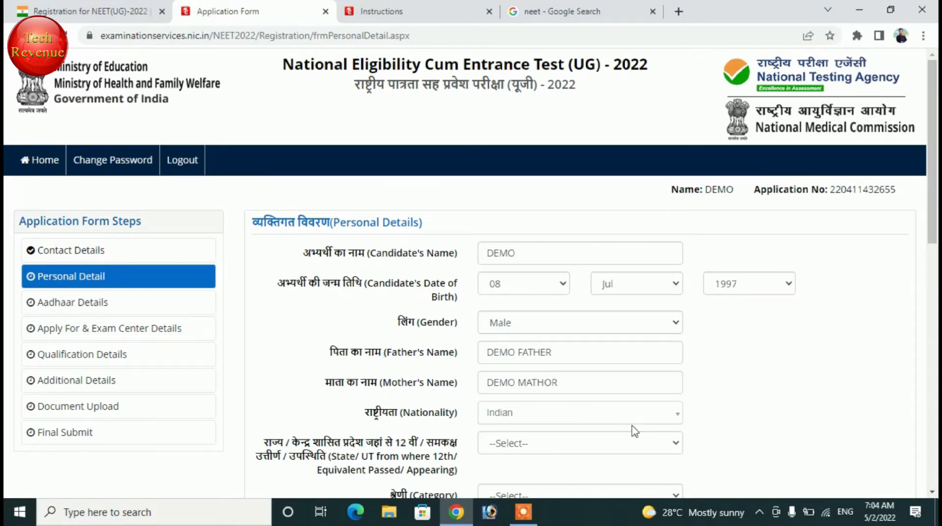
Set the state from where 12th or equivalent was passed to MADHYA PRADESH
scroll(635, 431, down, 4)
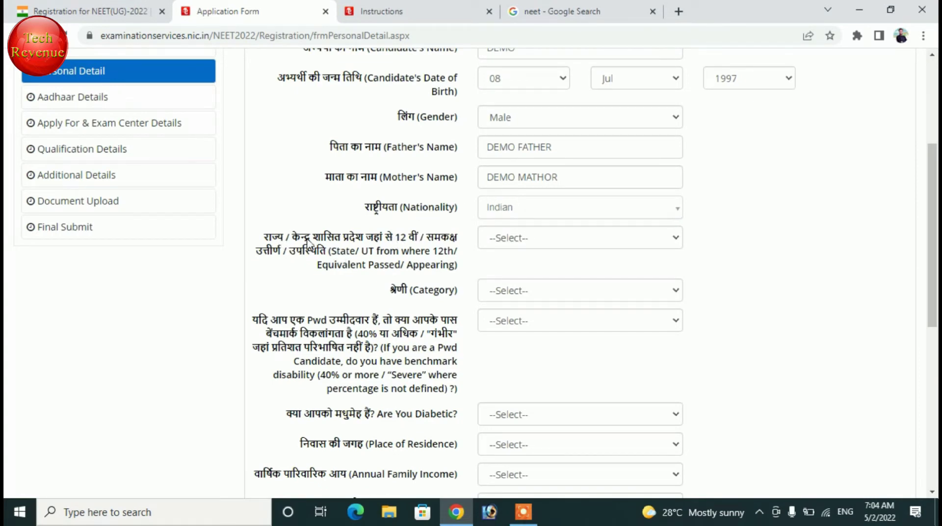
click(558, 248)
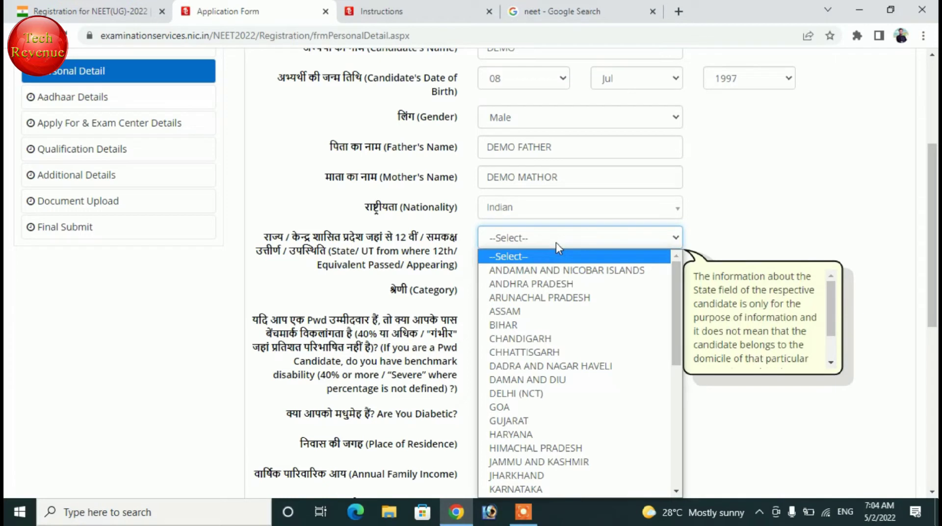
key(m)
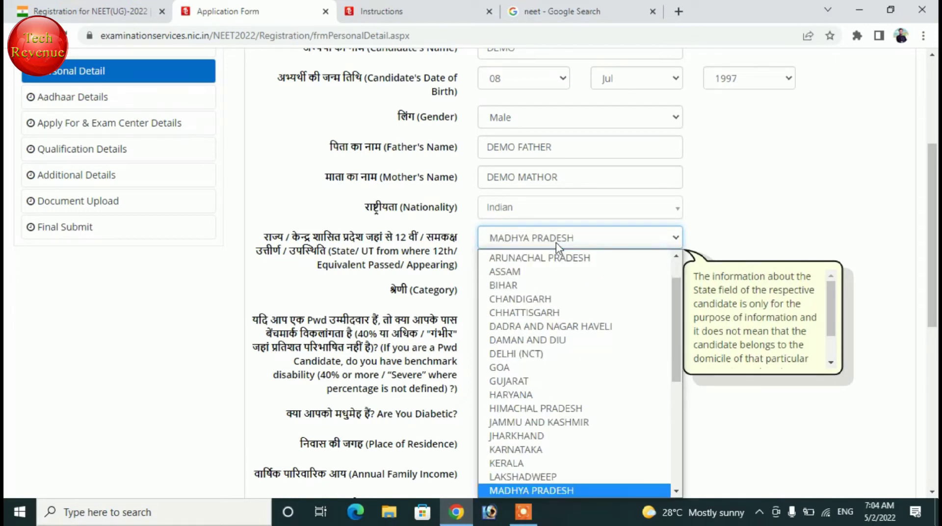
click(555, 487)
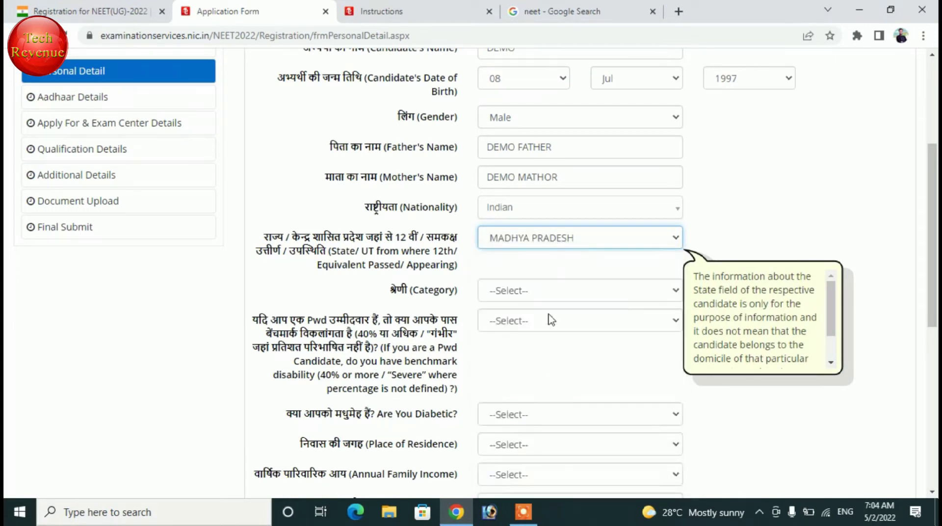
Set the category to OBC- NCL (Central List) and answer No to the PwD benchmark disability question
click(529, 290)
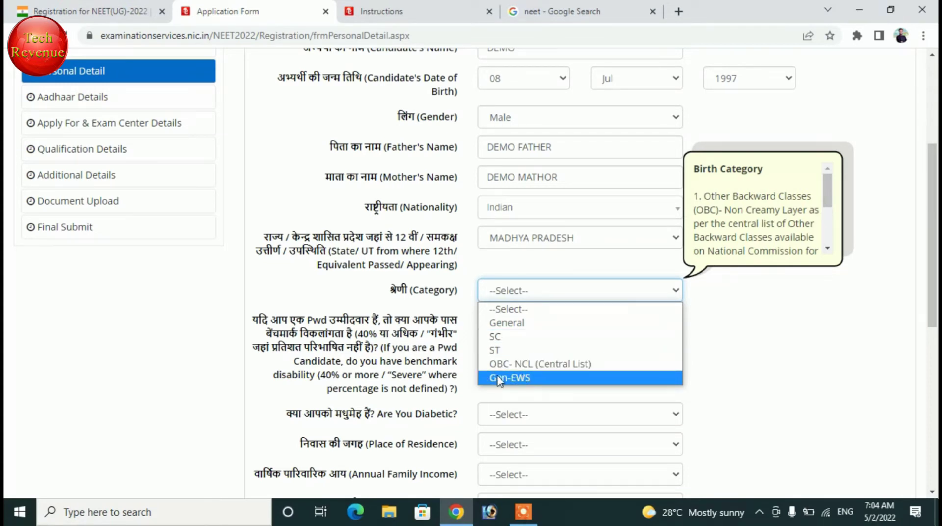
click(505, 363)
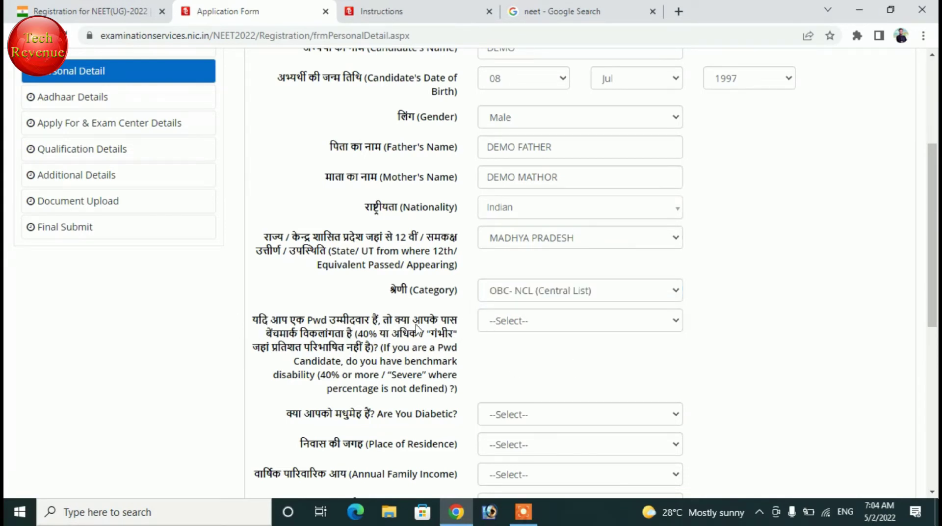
click(529, 325)
click(510, 368)
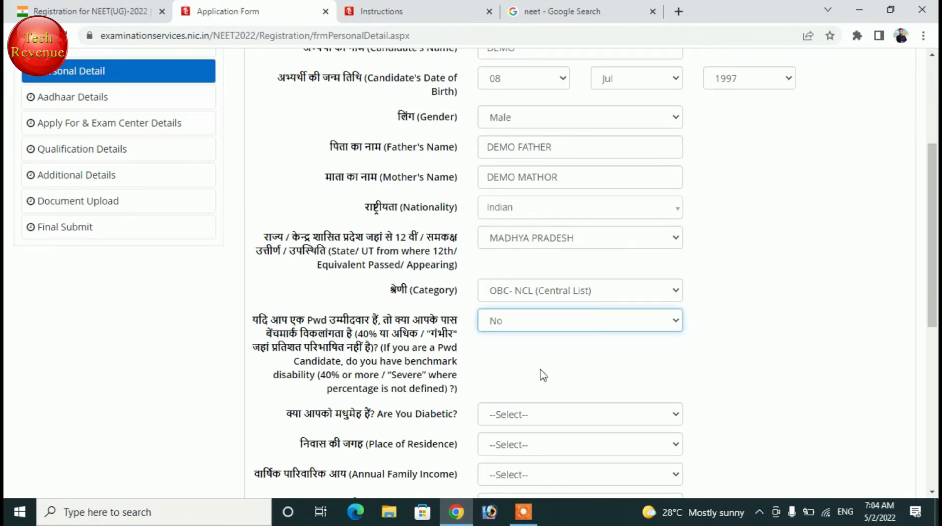
Answer No to the diabetic question and set the place of residence to Urban
scroll(548, 377, down, 1)
scroll(548, 376, down, 3)
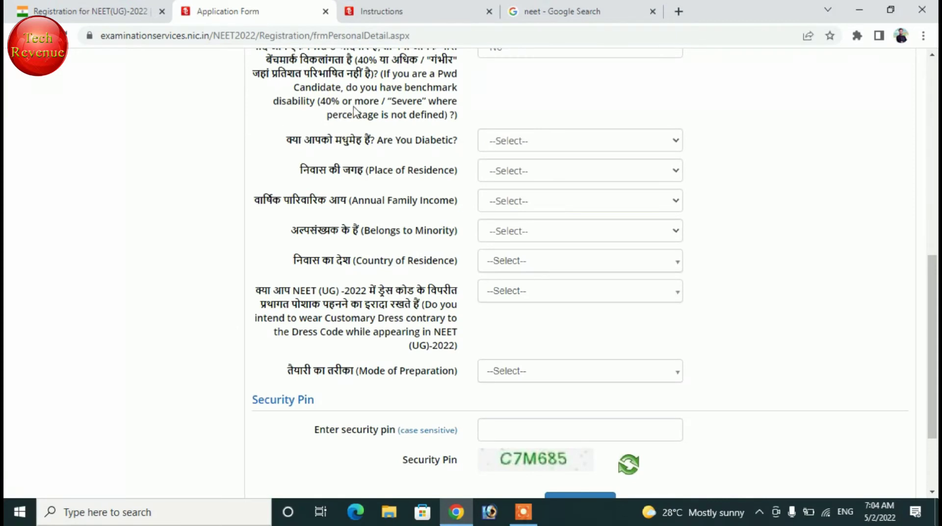
click(582, 145)
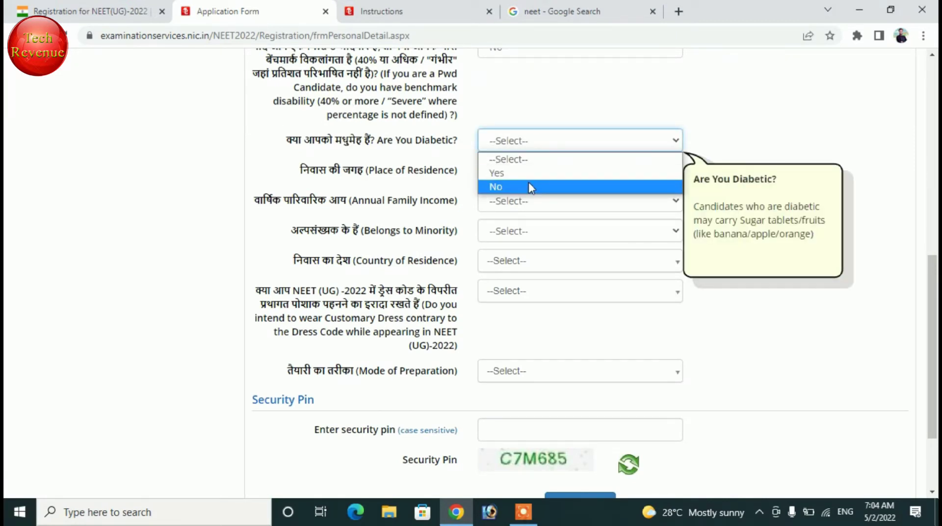
click(529, 187)
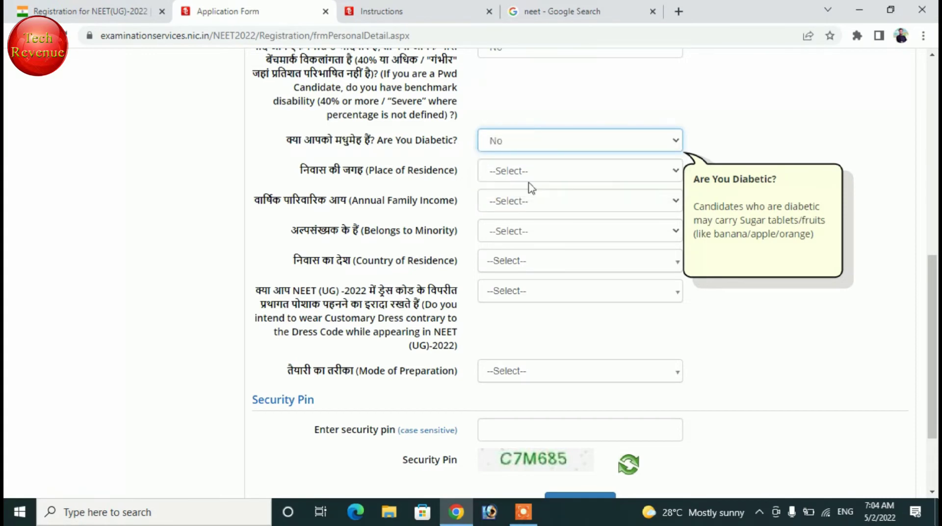
click(540, 171)
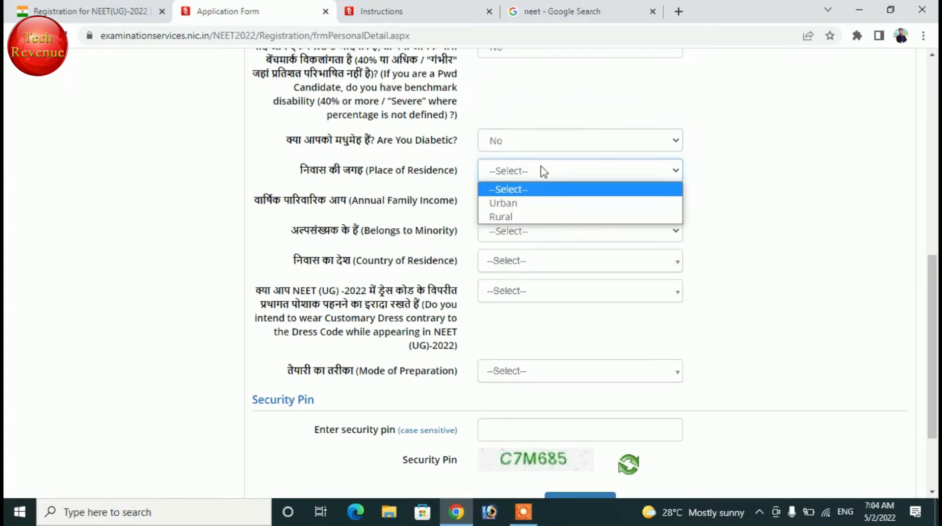
click(521, 205)
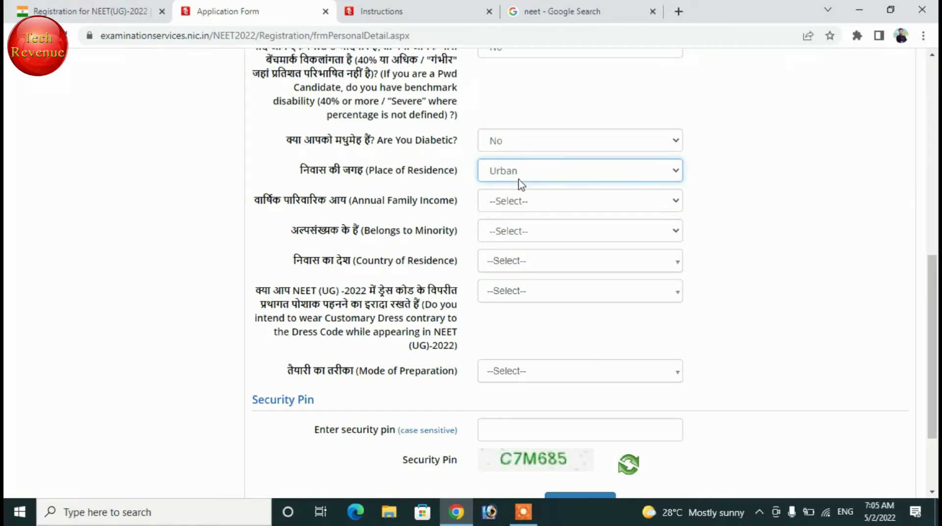
Set the annual family income to UPTO 100000 and answer No to belonging to a minority
click(544, 208)
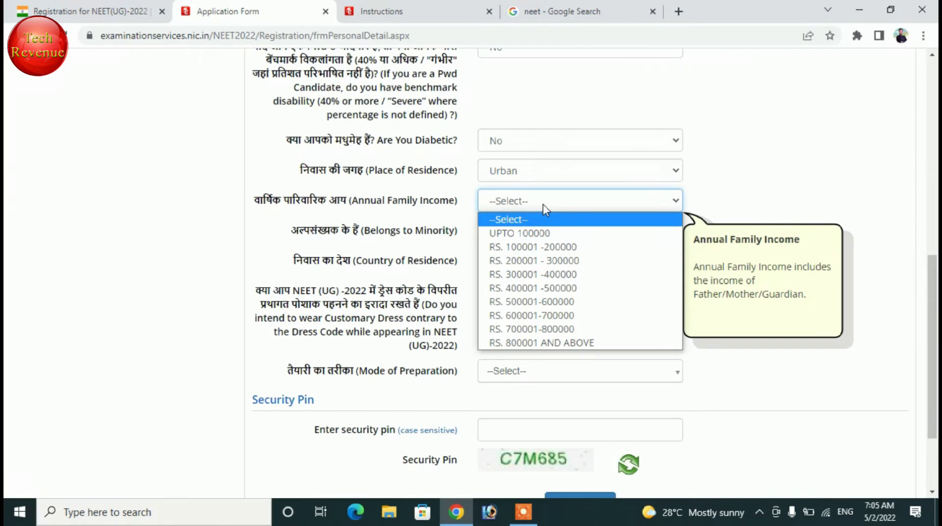
click(547, 236)
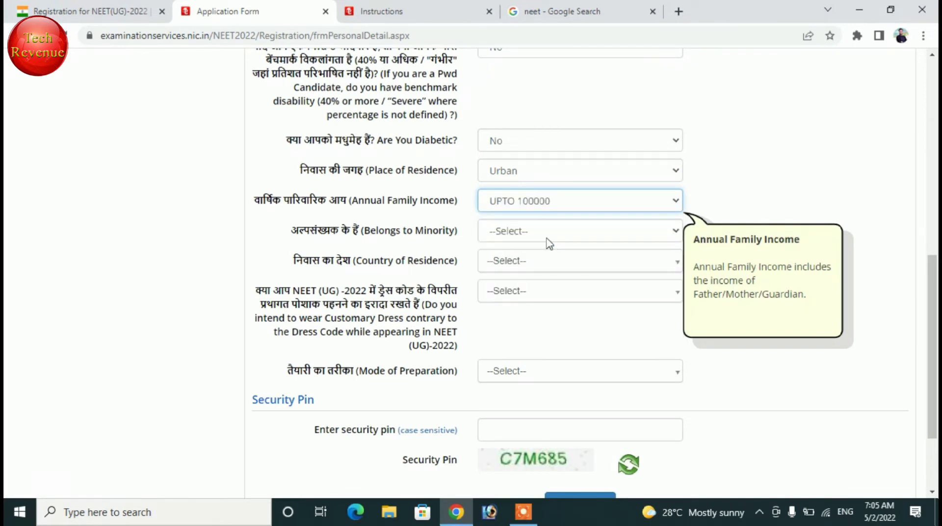
click(568, 235)
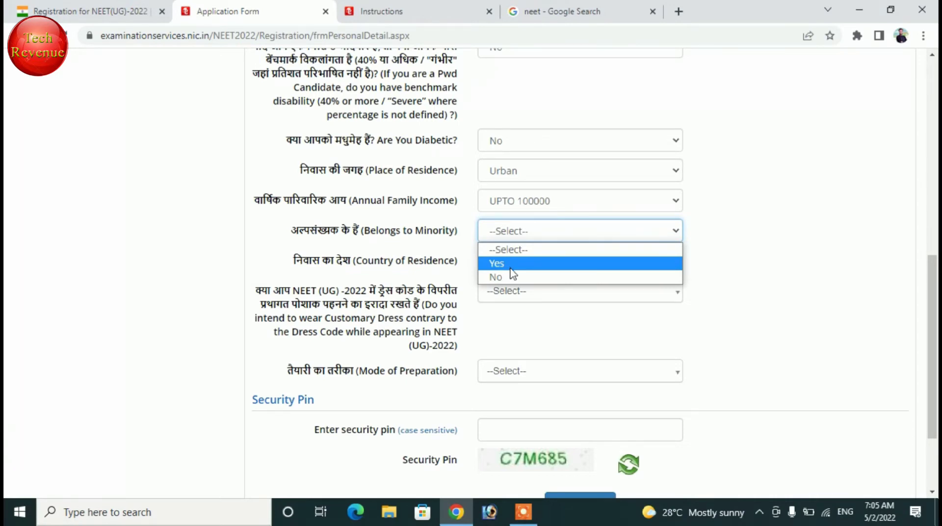
click(505, 276)
Set the country of residence to India and answer No to wearing customary dress contrary to the dress code
click(536, 270)
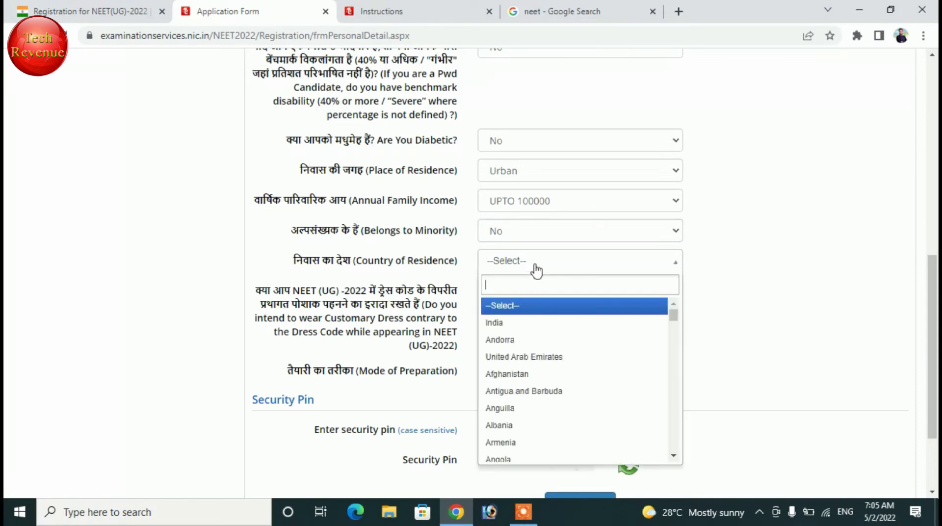
text(in)
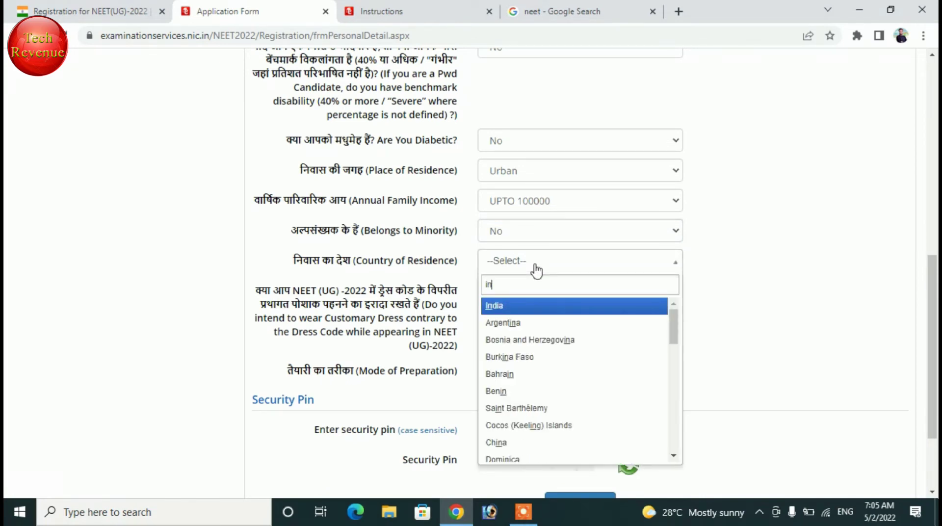
key(Return)
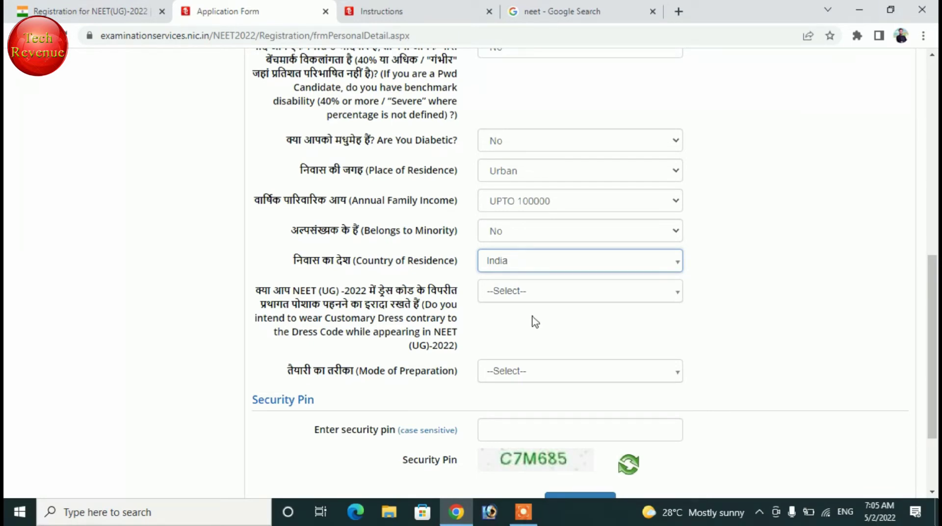
click(513, 289)
click(493, 370)
Set the mode of preparation to Self Study, and save and submit the Personal Details section
scroll(595, 353, down, 3)
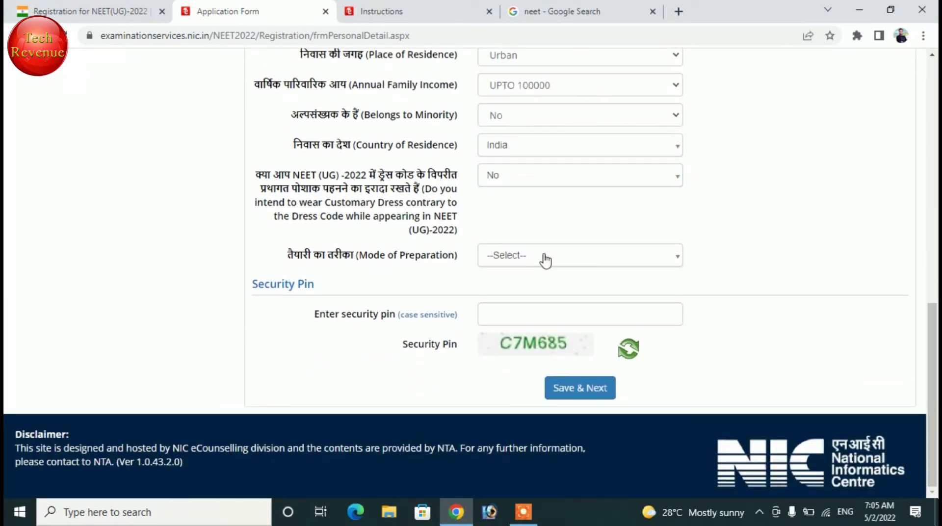
click(545, 261)
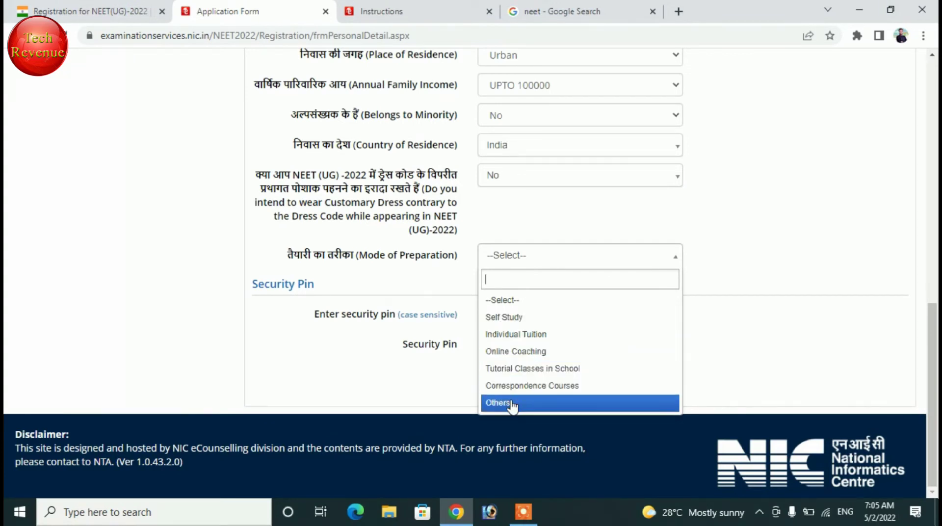
click(523, 317)
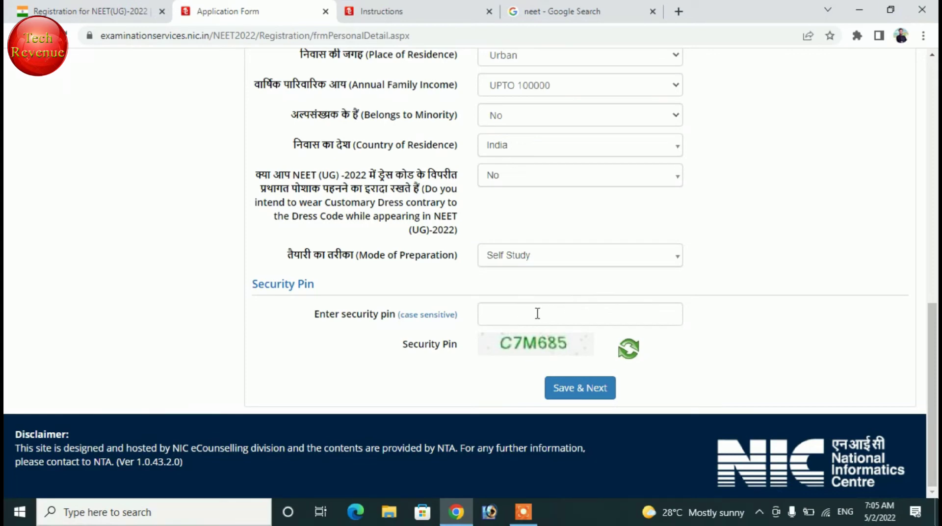
click(564, 390)
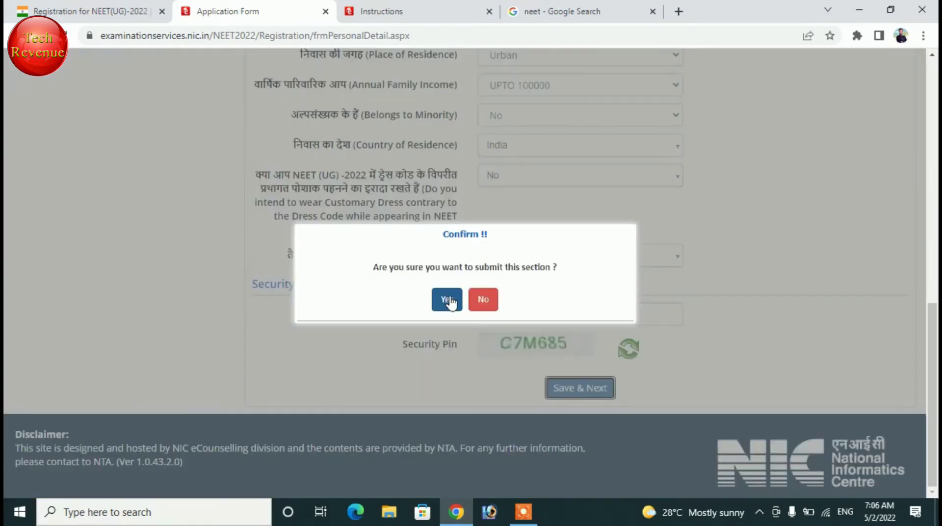
click(447, 300)
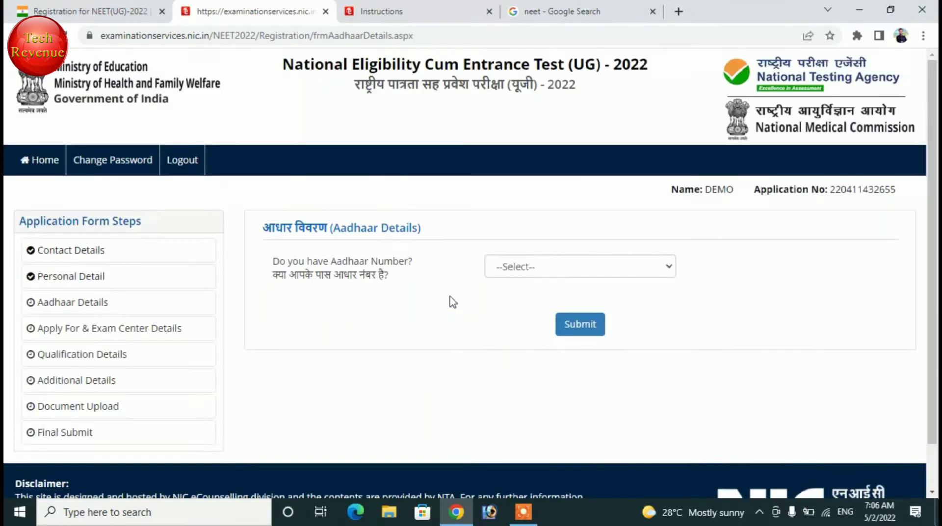
Answer Yes to having an Aadhaar Number, then submit and confirm the answer
click(584, 273)
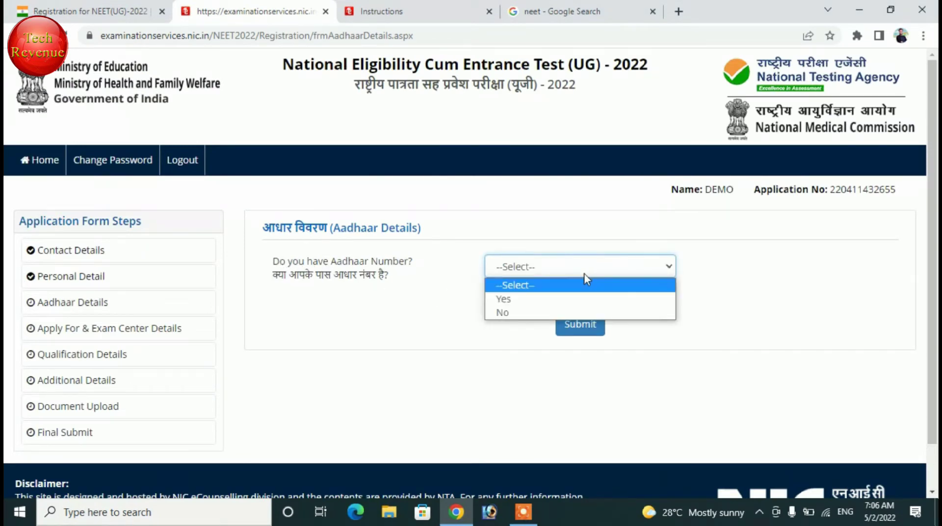
click(511, 300)
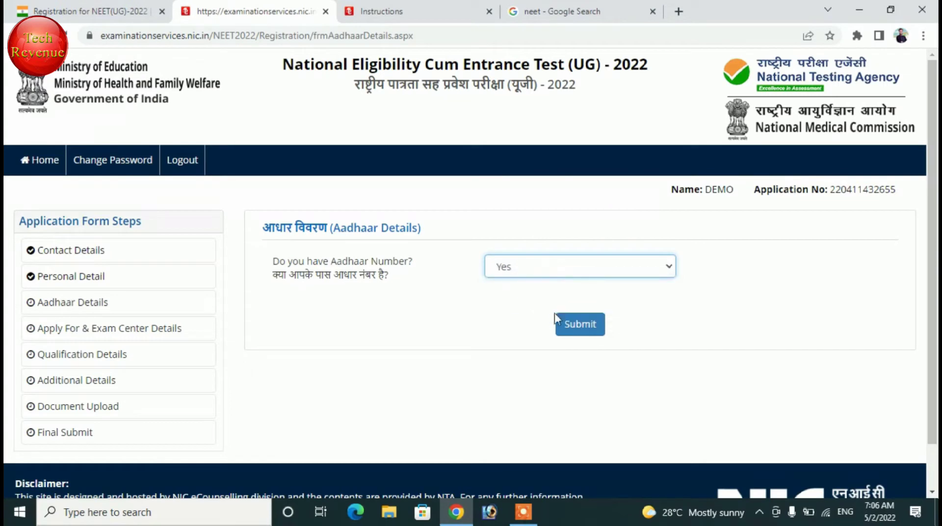
click(595, 331)
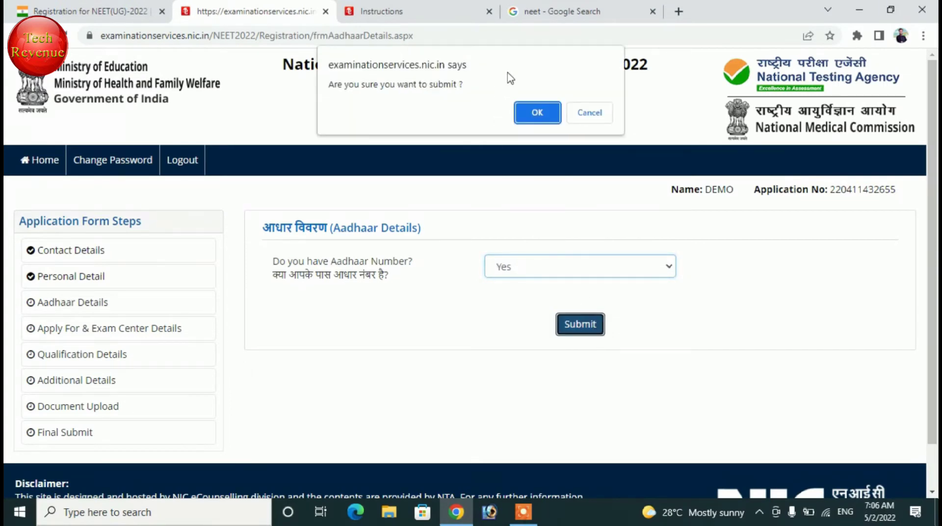
click(540, 112)
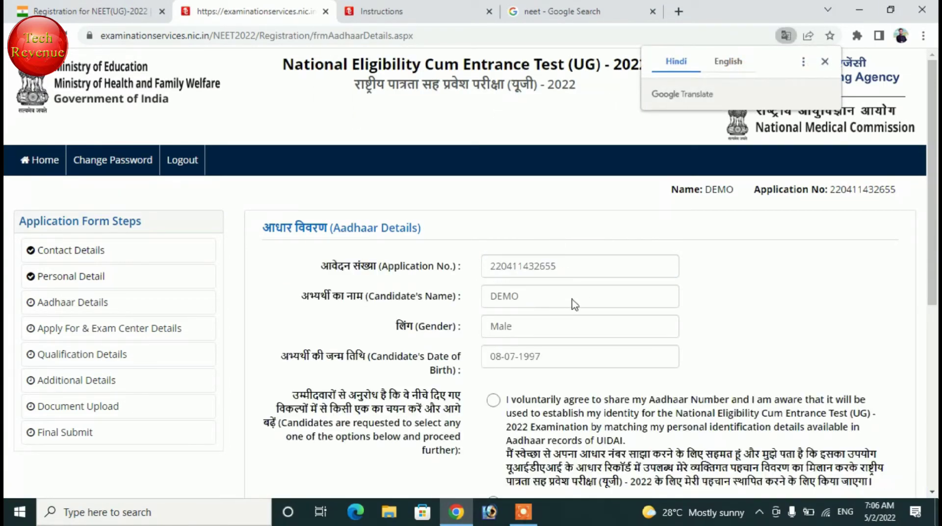
Keep the option of not being willing to share the Aadhaar Number, accept the declaration, and submit and confirm the Aadhaar details
scroll(418, 268, down, 4)
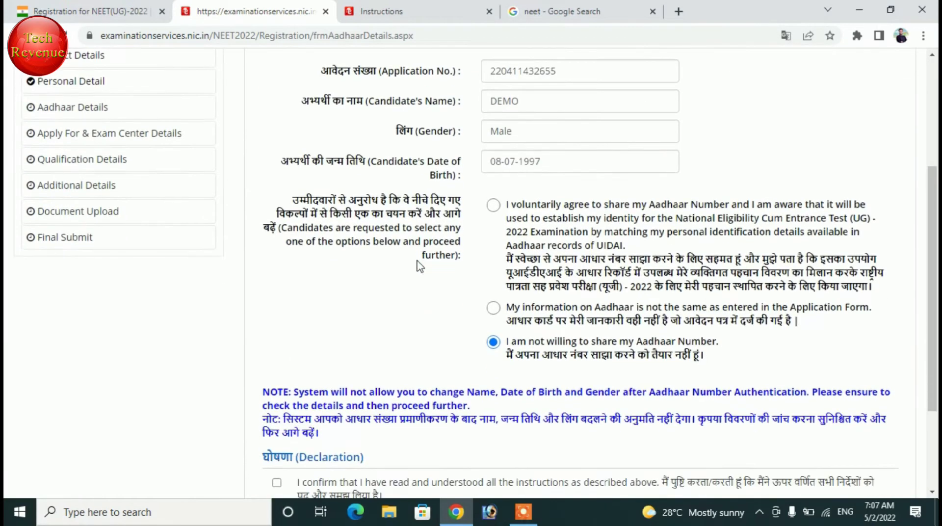
scroll(419, 268, up, 3)
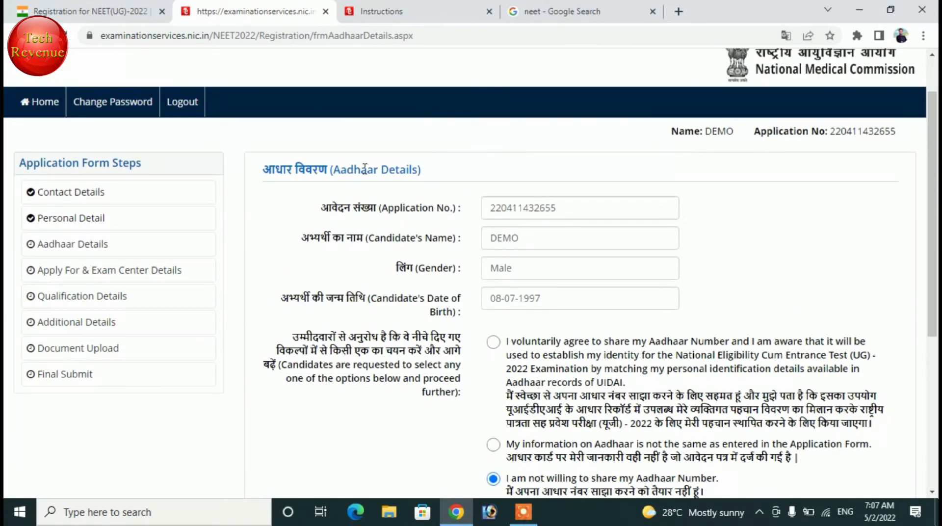
scroll(458, 255, down, 1)
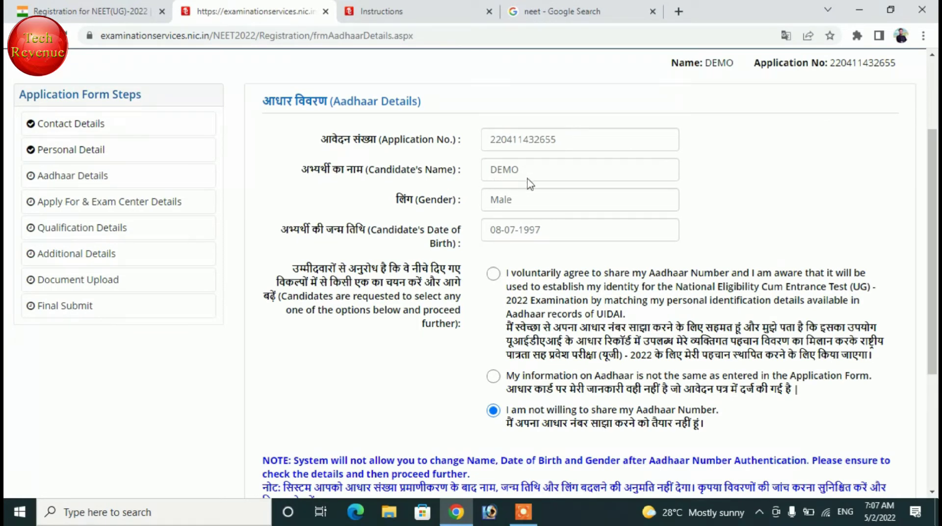
scroll(490, 322, down, 1)
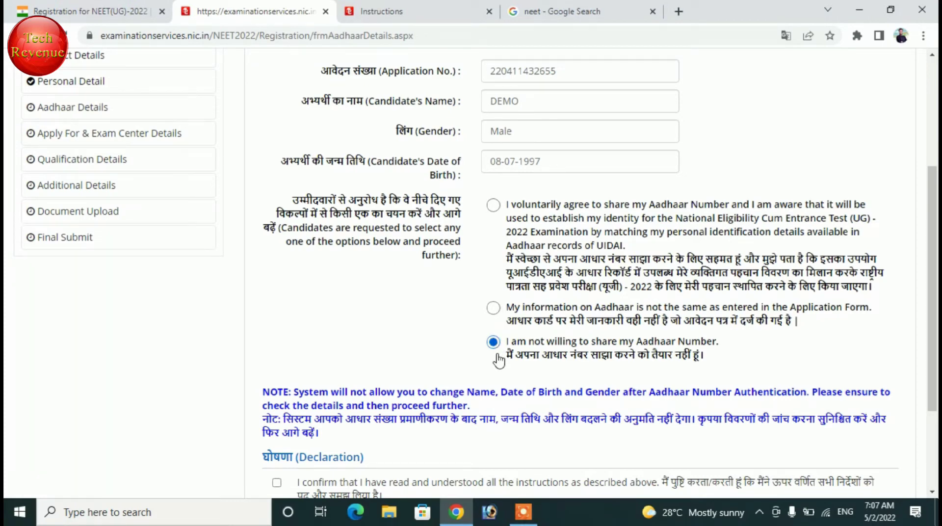
scroll(454, 352, down, 3)
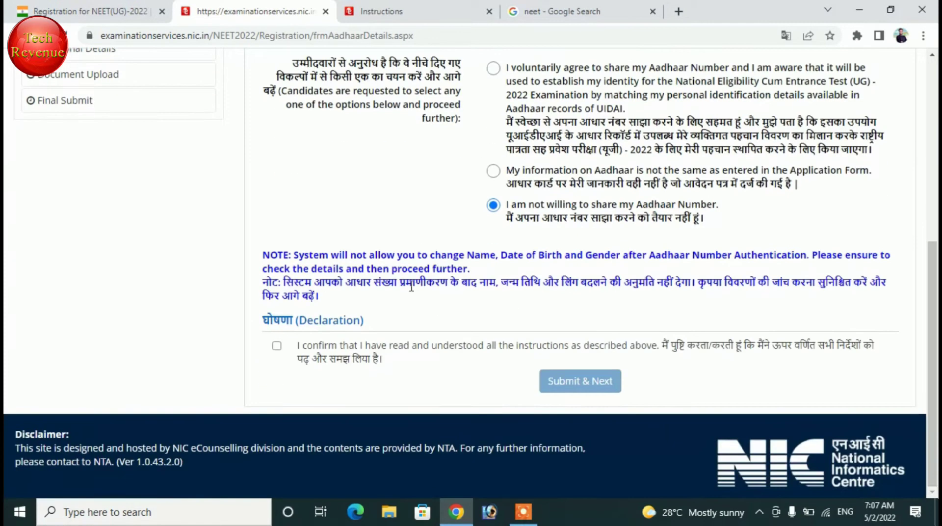
click(279, 347)
click(597, 382)
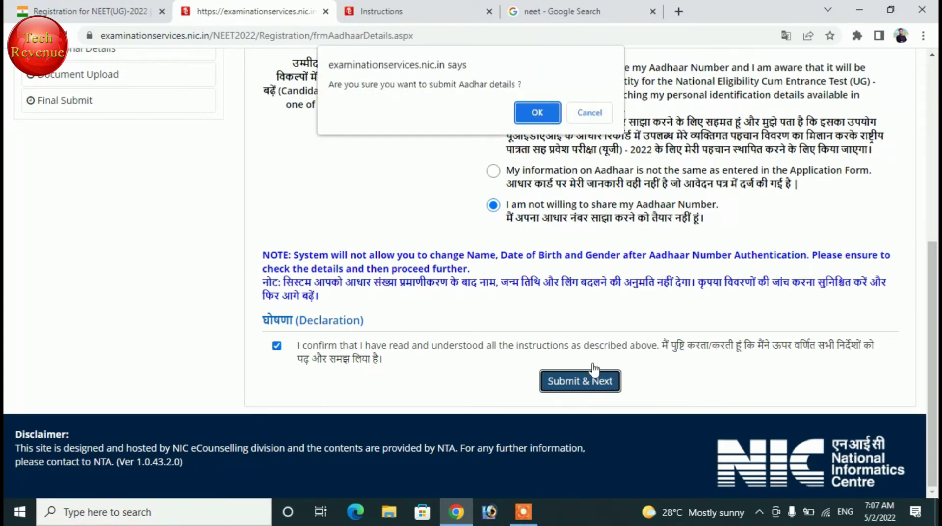
click(536, 113)
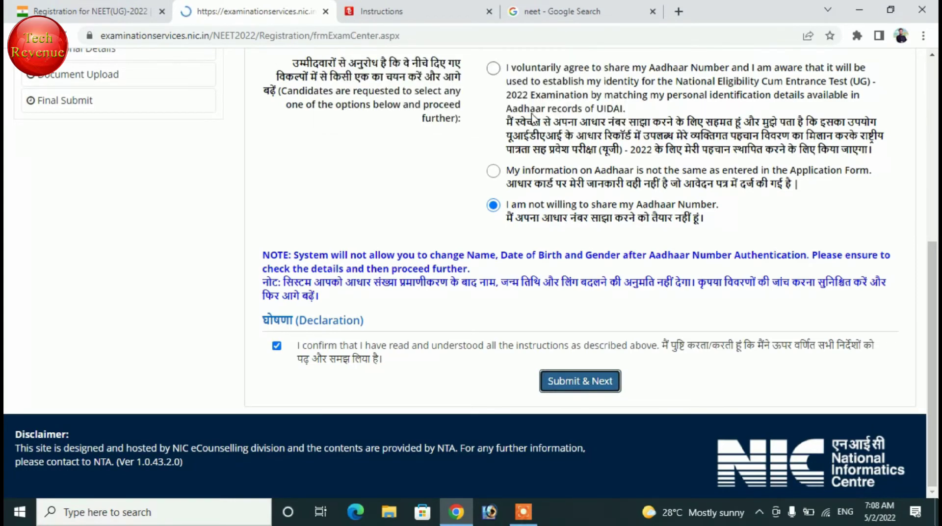
Choose National Eligibility Cum Entrance Test(UG) as the exam applied for and set the question paper medium to Hindi
scroll(544, 233, down, 3)
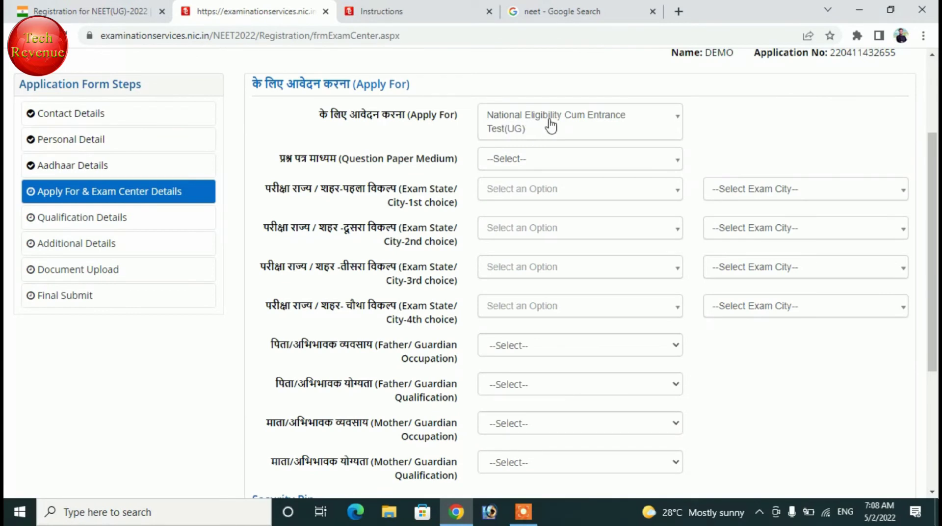
click(585, 123)
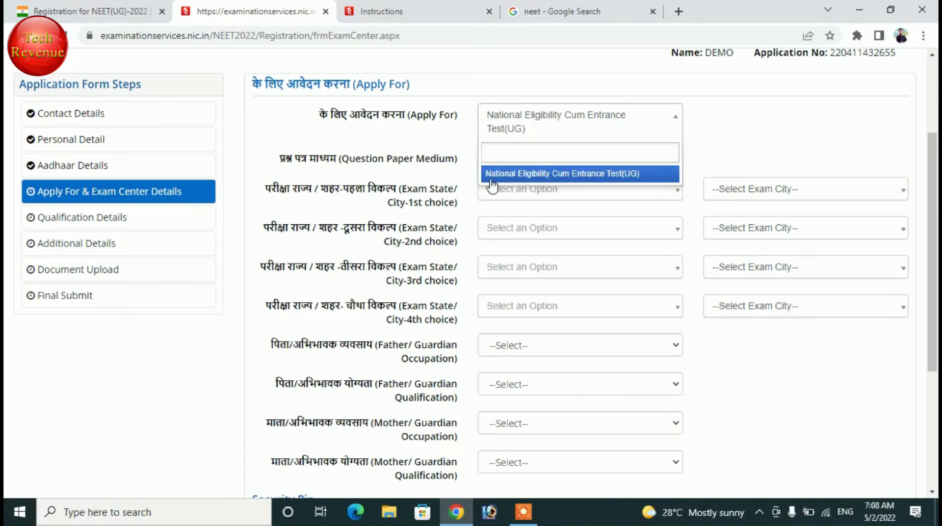
click(598, 174)
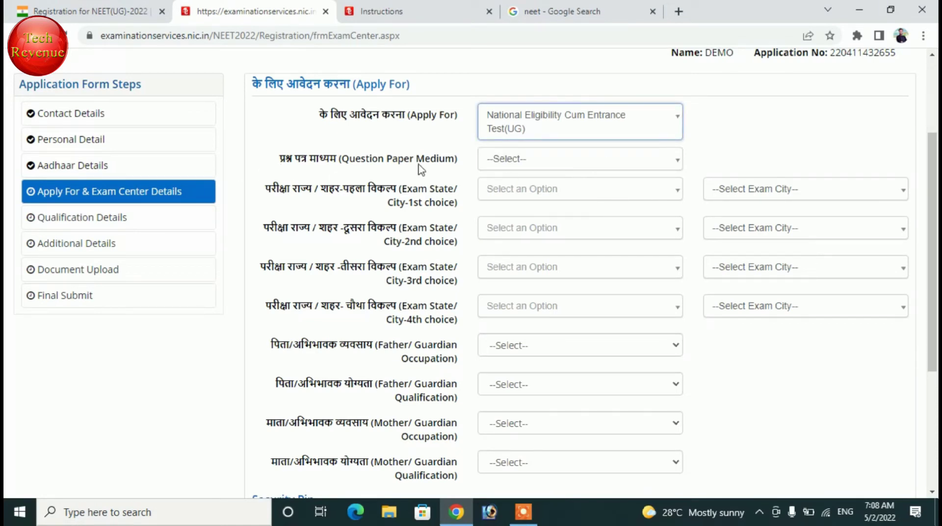
click(564, 170)
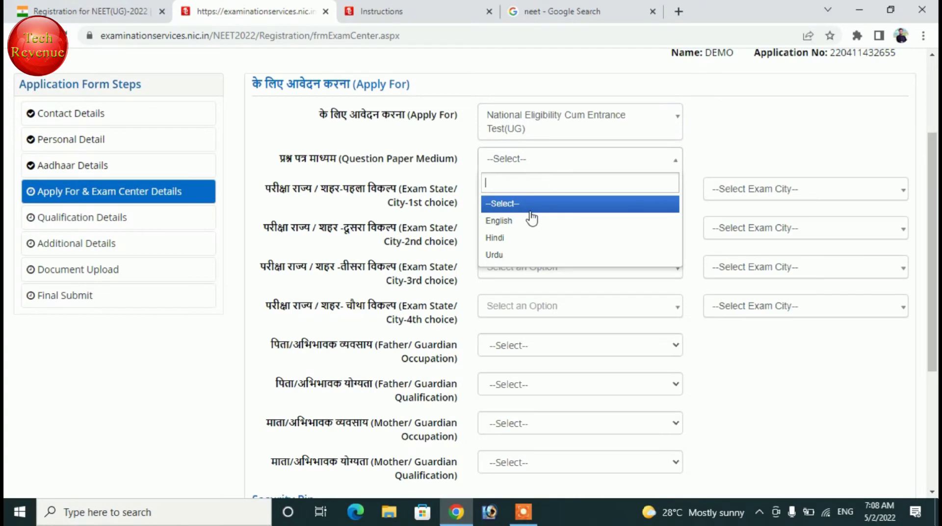
click(521, 238)
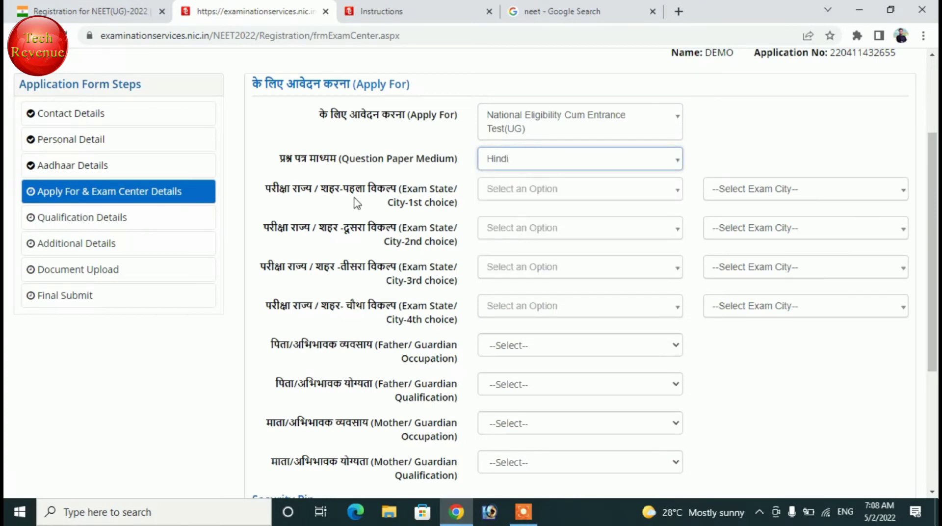
Set the first-choice exam state to MADHYA PRADESH and its exam city to JABALPUR
click(546, 191)
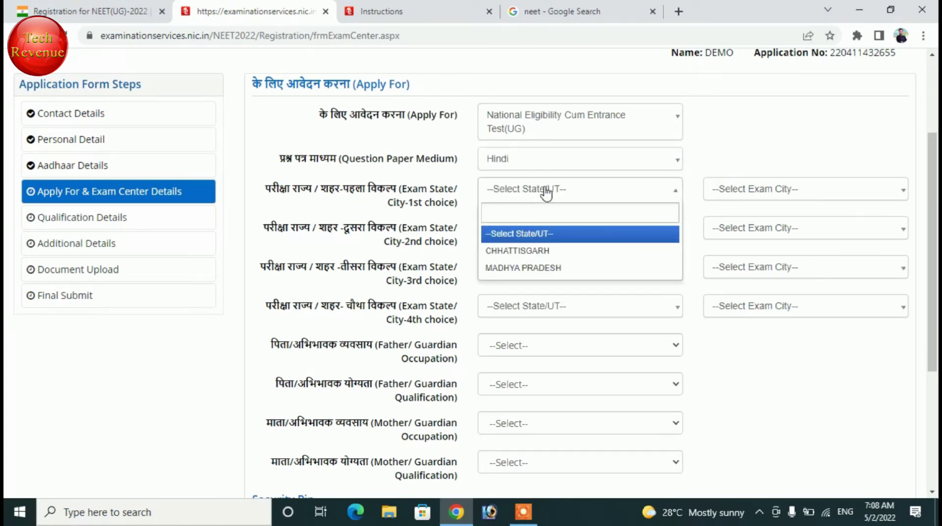
click(544, 267)
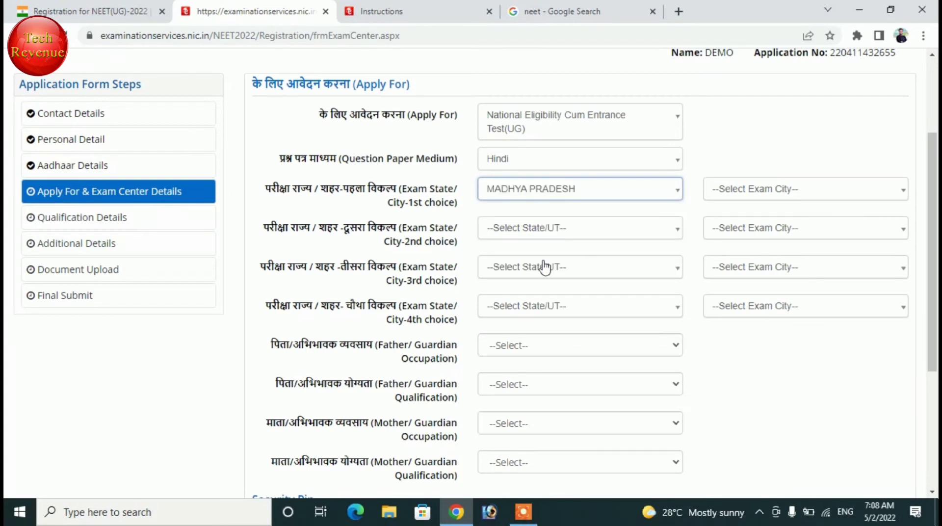
click(767, 199)
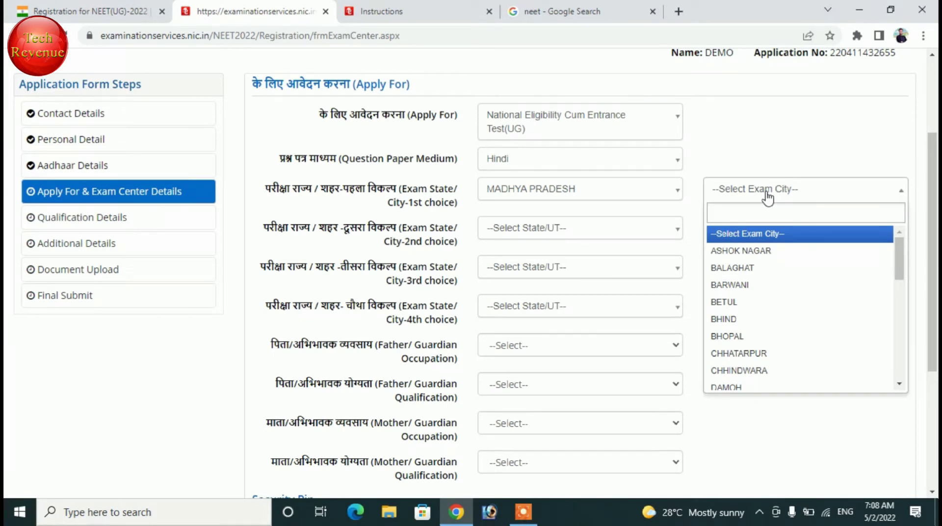
text(JAB)
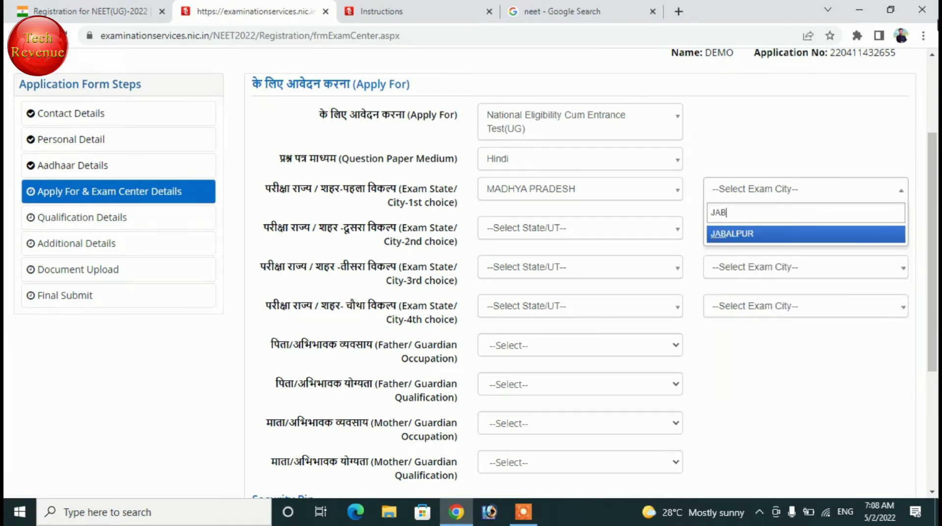
click(760, 241)
Set the second-choice exam state to MADHYA PRADESH and its exam city to BHOPAL
click(526, 235)
click(534, 308)
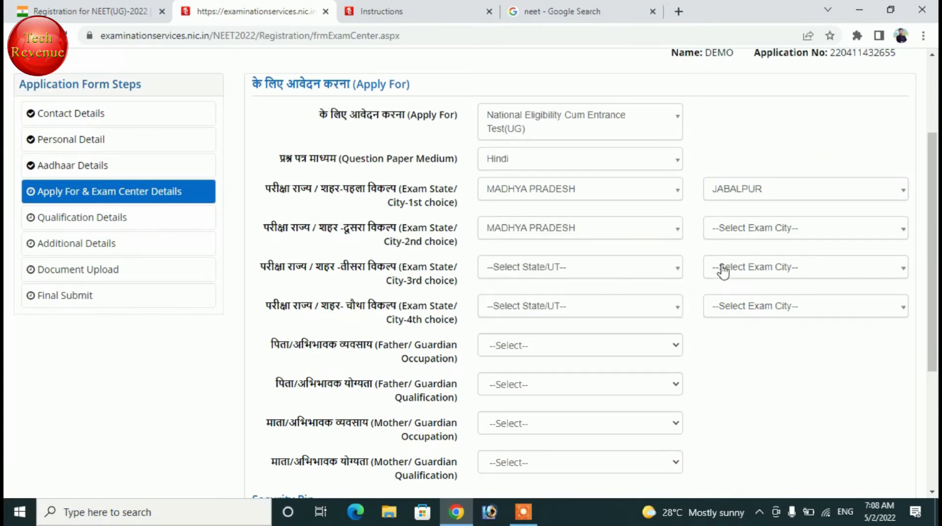
click(757, 235)
text(BO)
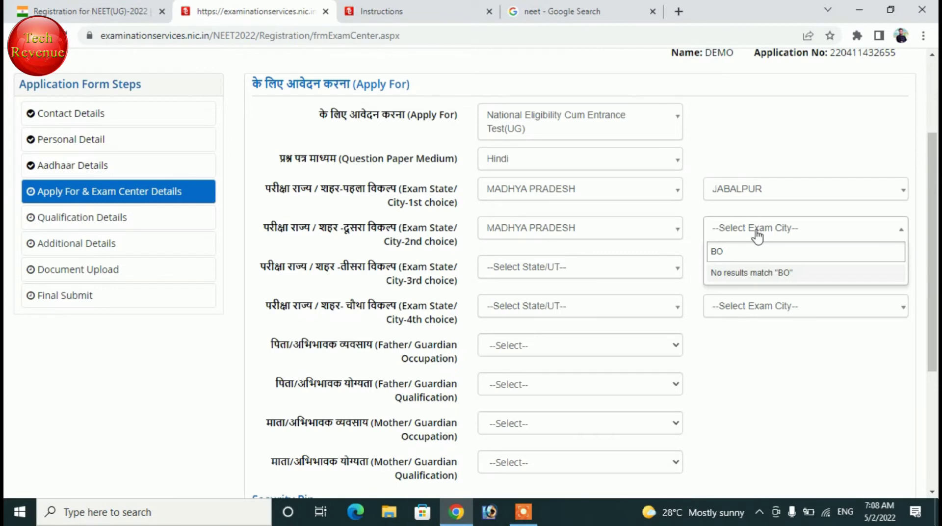
key(BackSpace)
text(HO)
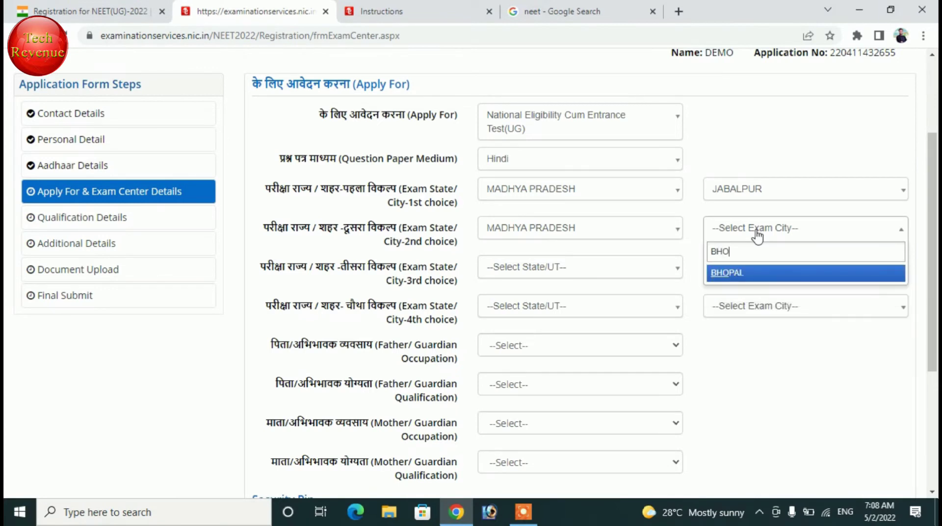
click(758, 274)
Set the third-choice exam state to MADHYA PRADESH and its exam city to INDORE
click(510, 270)
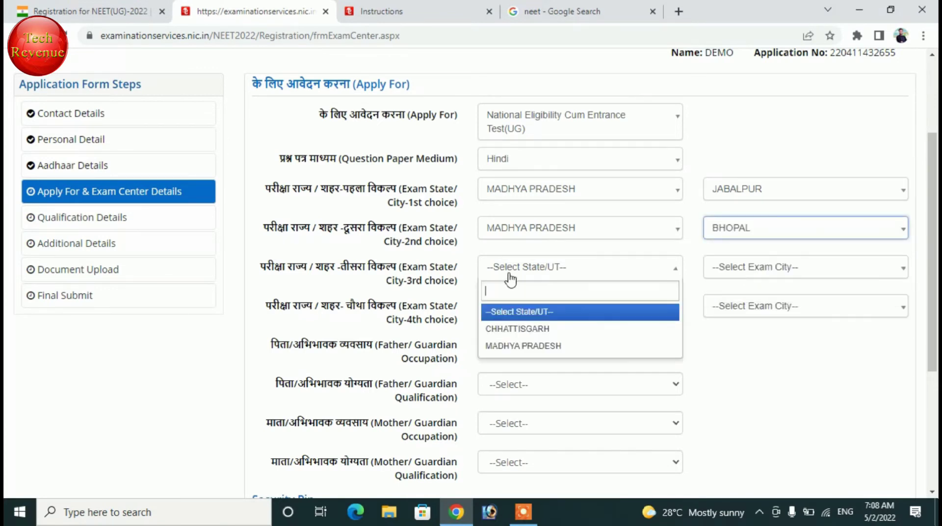
click(531, 345)
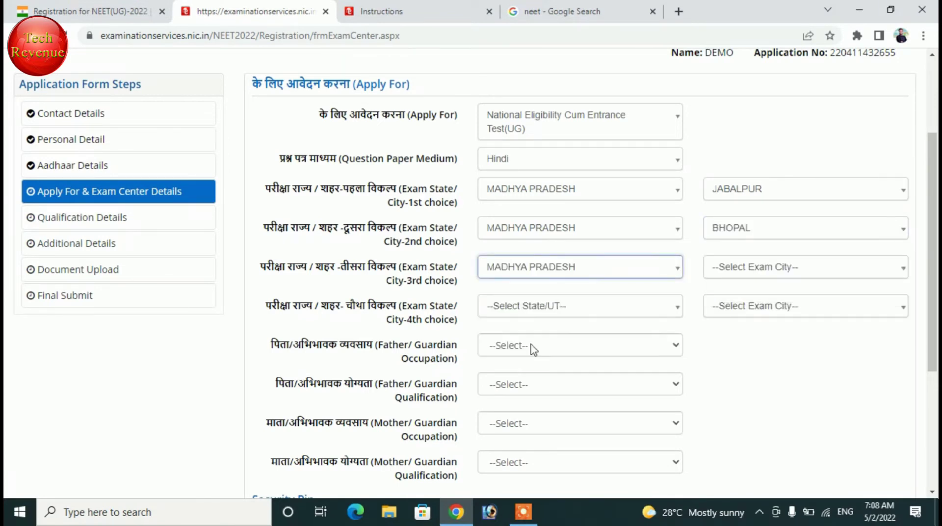
click(799, 269)
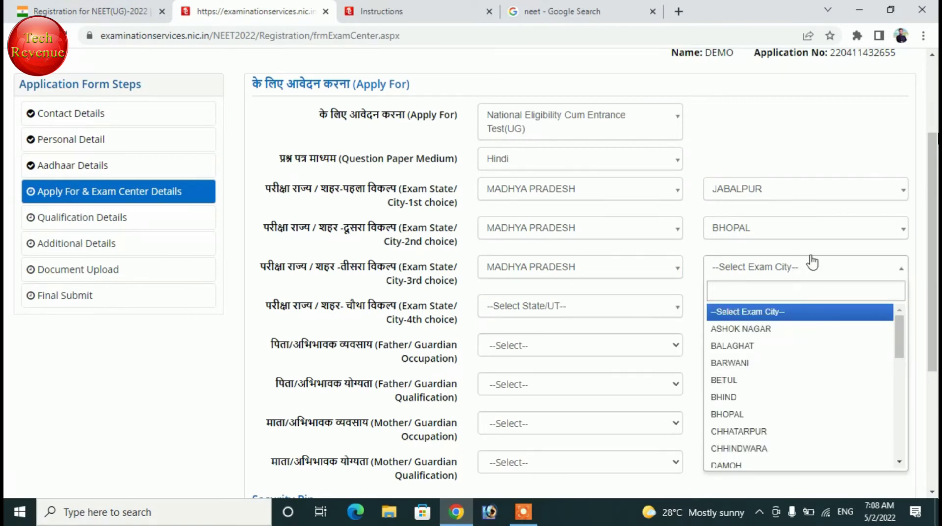
text(IN)
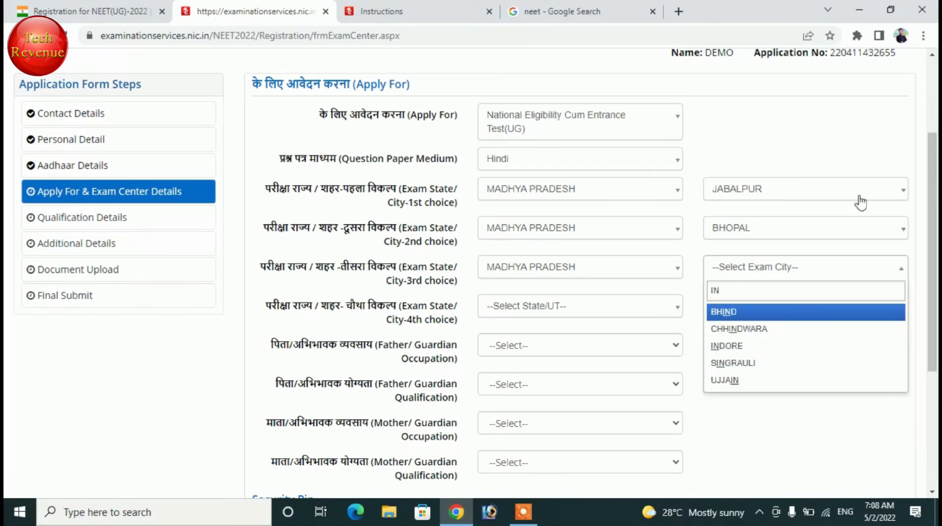
click(736, 346)
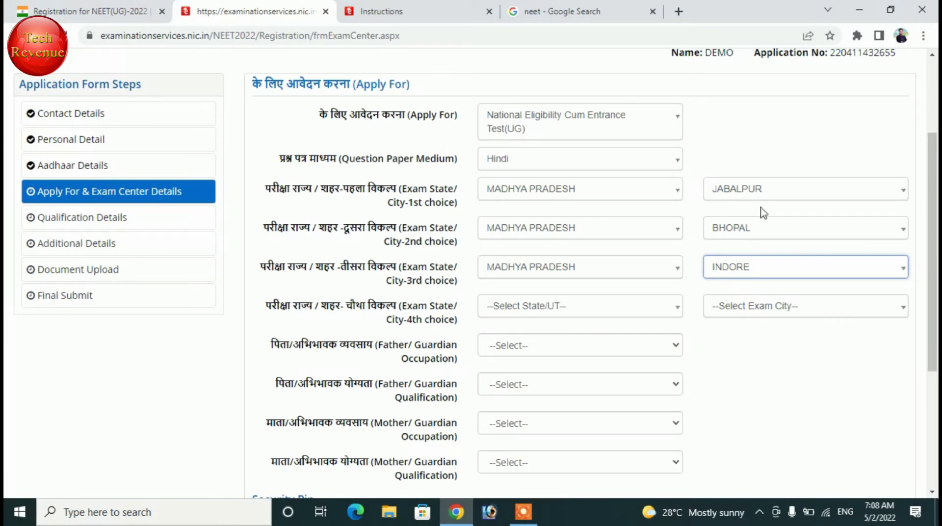
click(741, 167)
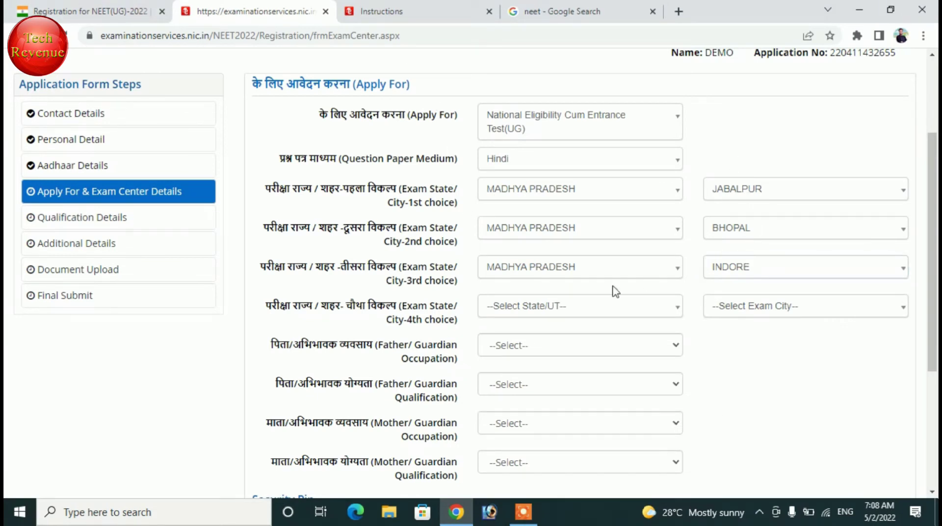
Set the fourth-choice exam state to MADHYA PRADESH and its exam city to SATNA
scroll(542, 276, down, 1)
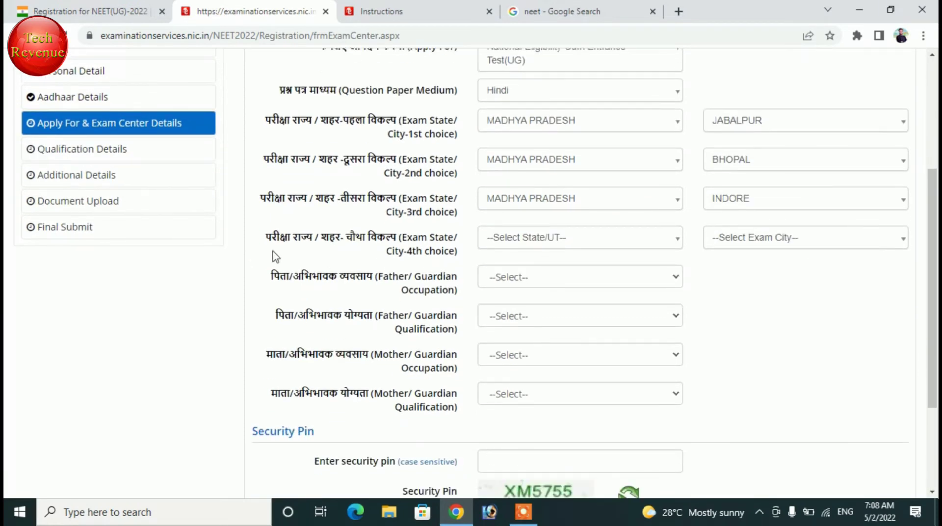
click(555, 240)
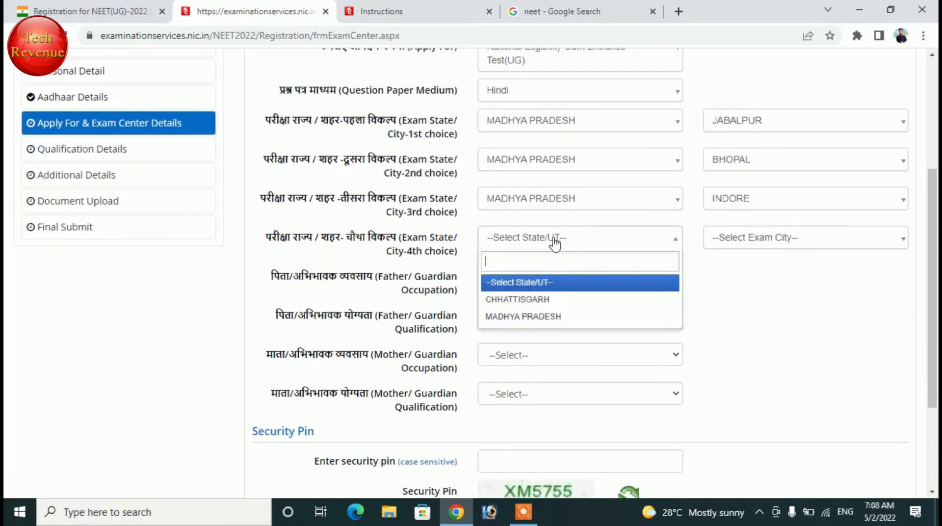
click(539, 316)
click(766, 237)
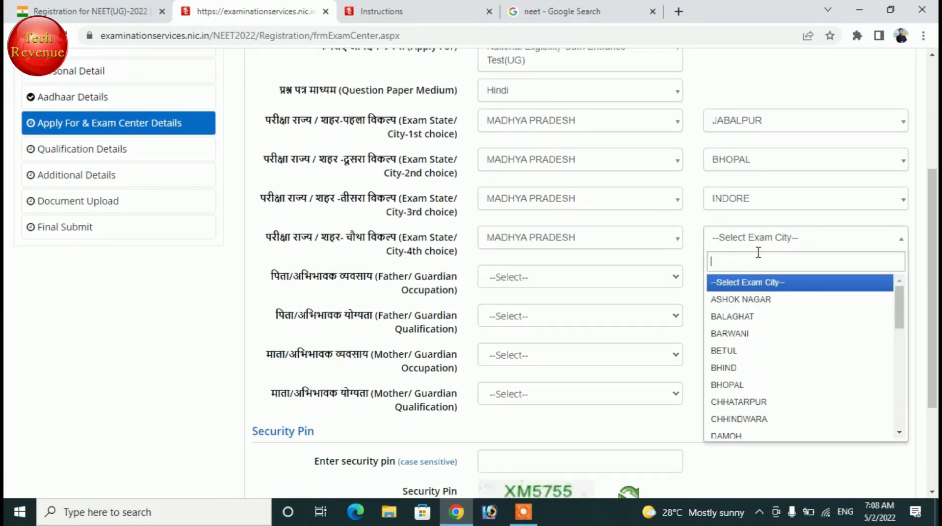
text(satna)
key(Return)
Set the father's or guardian's occupation to AGRICULTURE
scroll(533, 299, down, 1)
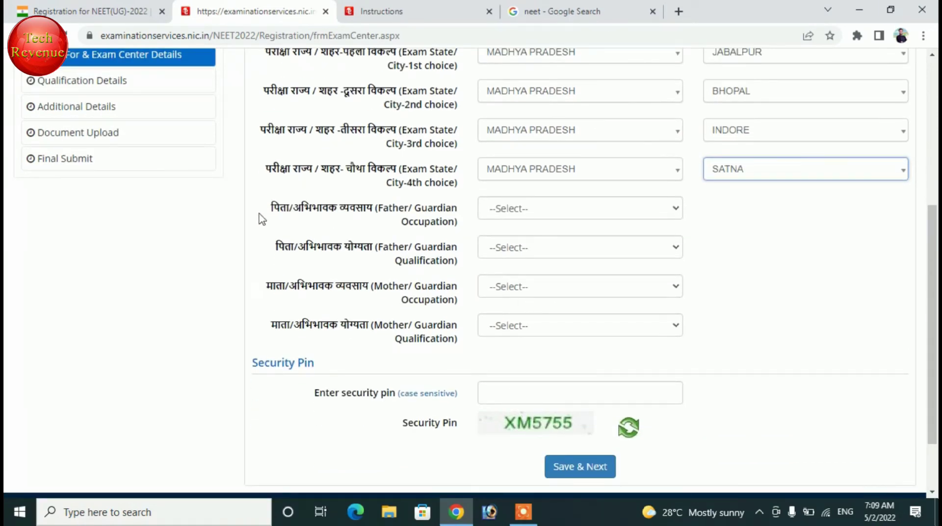
click(520, 212)
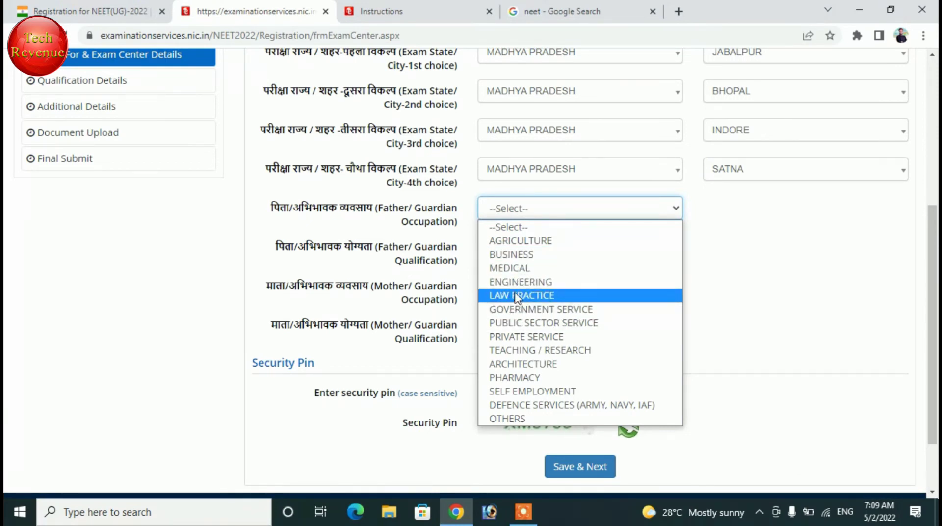
click(531, 242)
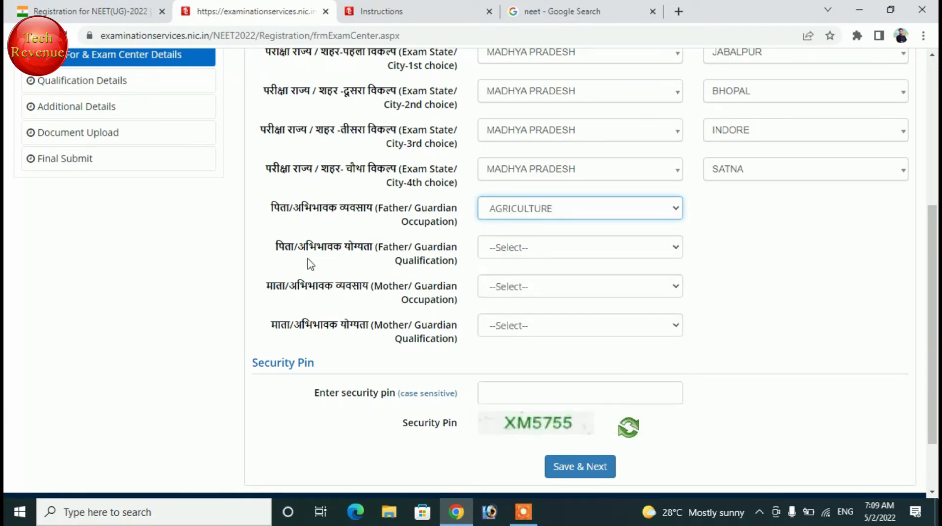
Set the father's qualification to GRADUATE, the mother's occupation to OTHERS (INCLUDING HOUSE WIFE) and her qualification to MATRICULATE
click(596, 248)
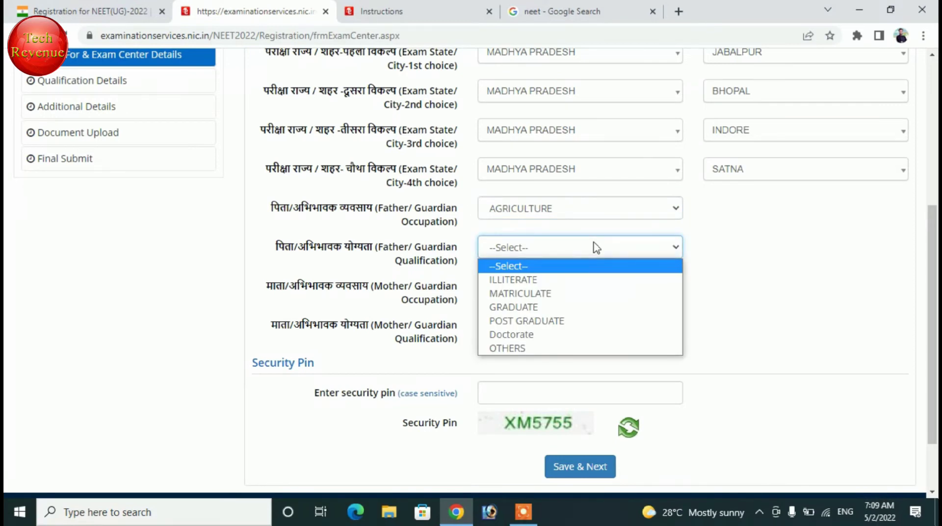
click(536, 307)
click(510, 293)
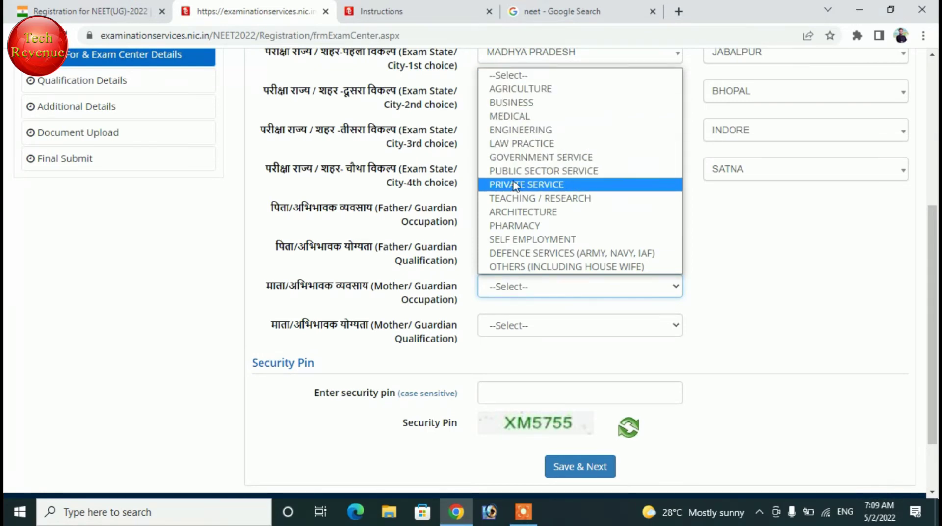
click(521, 267)
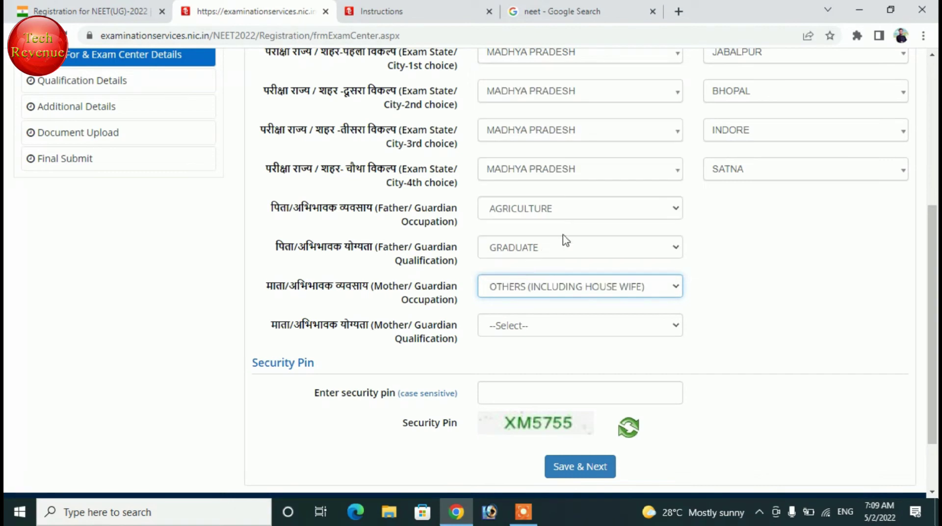
scroll(554, 245, down, 2)
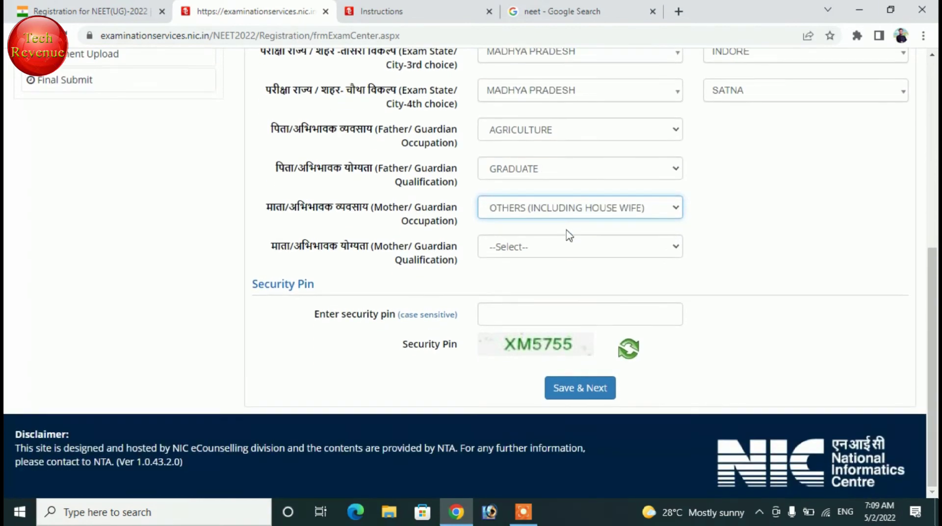
click(604, 253)
click(564, 294)
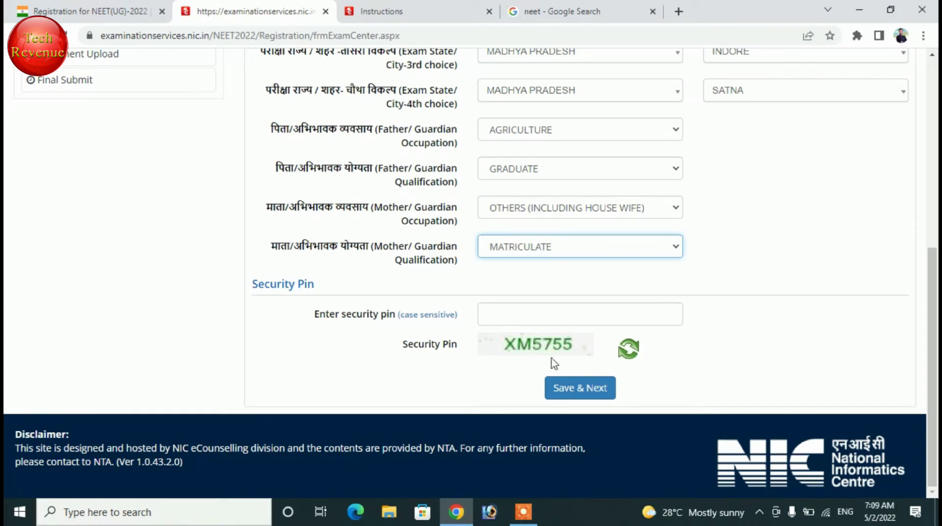
Enter the displayed security pin and save the exam center details to proceed to the qualification section
click(540, 311)
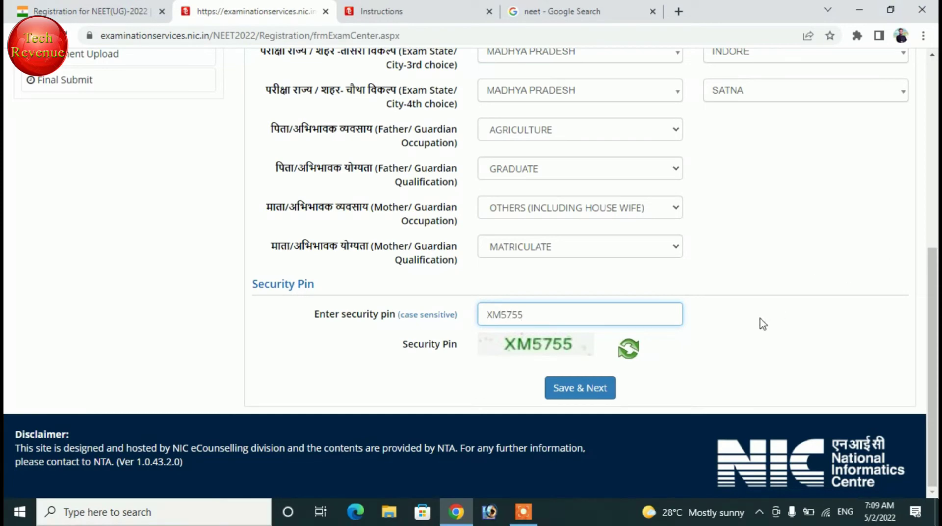
click(588, 390)
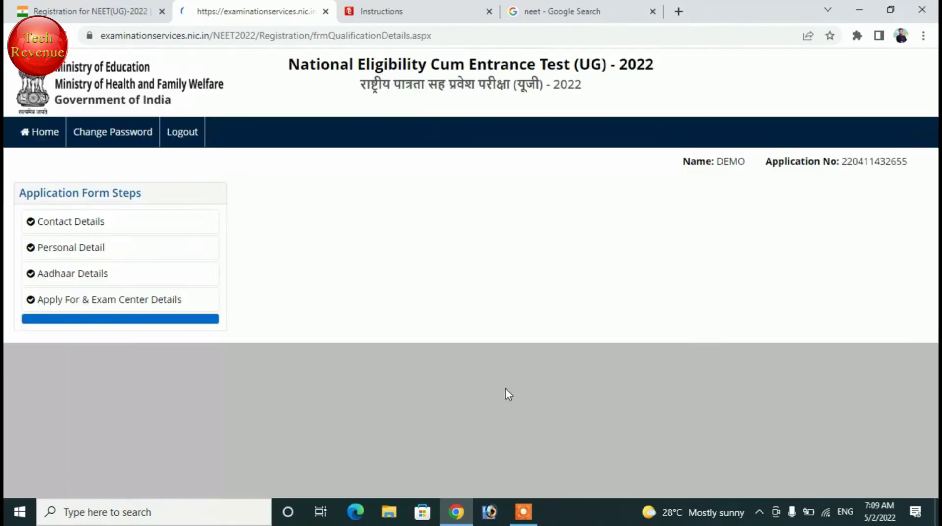
Set the 10th qualification's pass status to Passed and its year of passing to 2020
scroll(485, 333, down, 3)
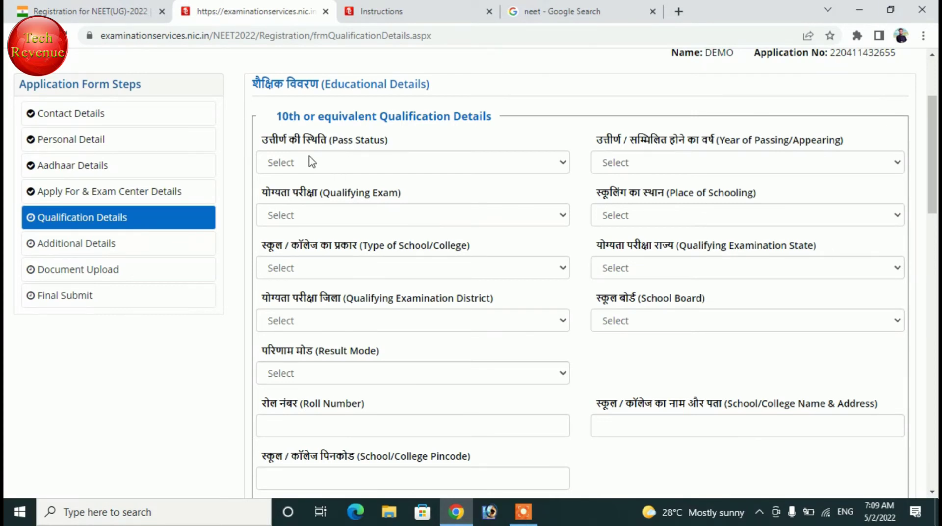
click(338, 163)
click(311, 195)
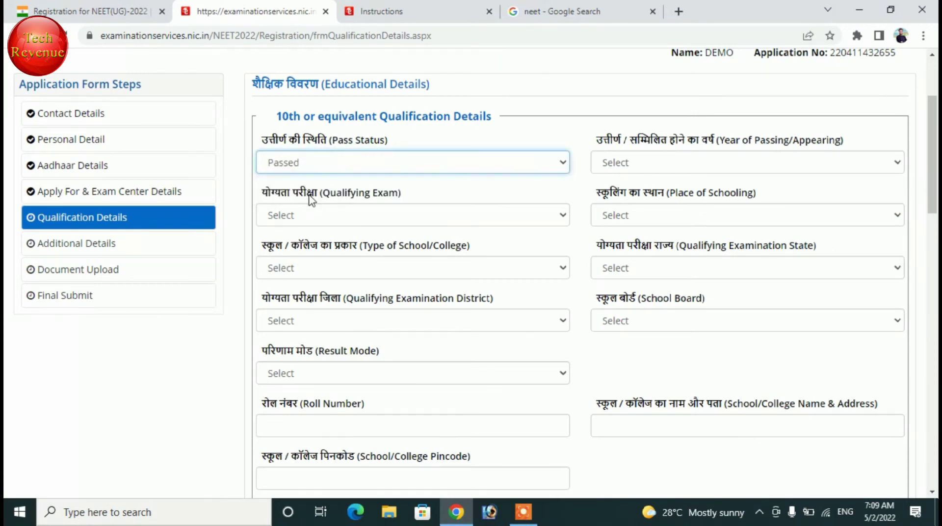
click(721, 165)
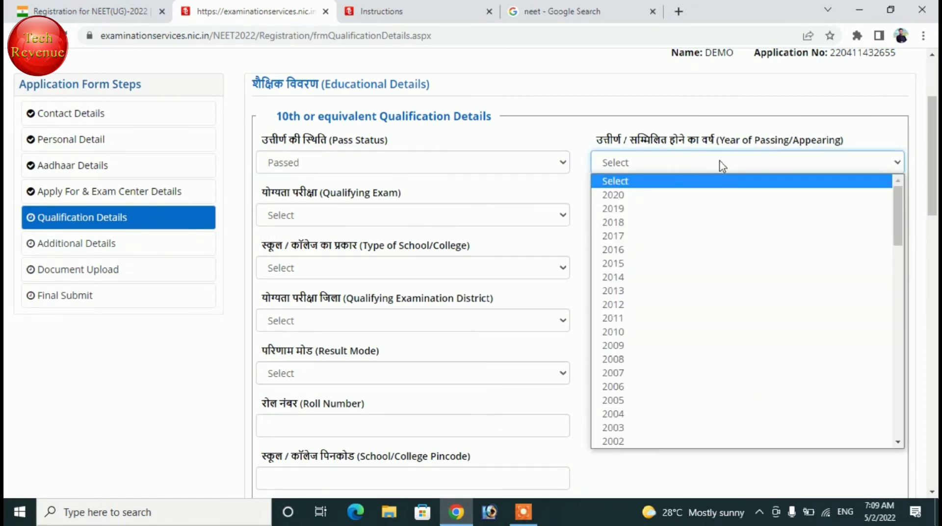
click(653, 195)
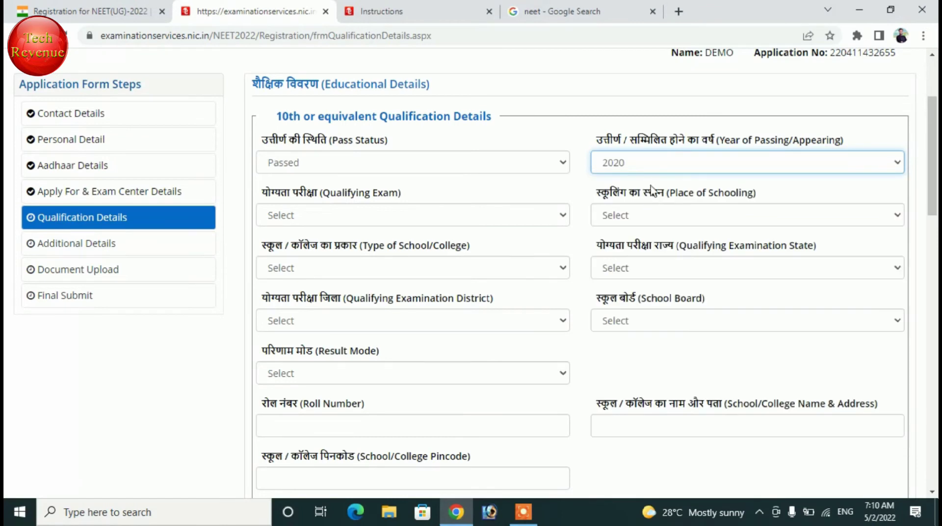
Set the 10th qualifying exam to 10th or Equivalent and the place of schooling to Urban
click(347, 219)
click(347, 247)
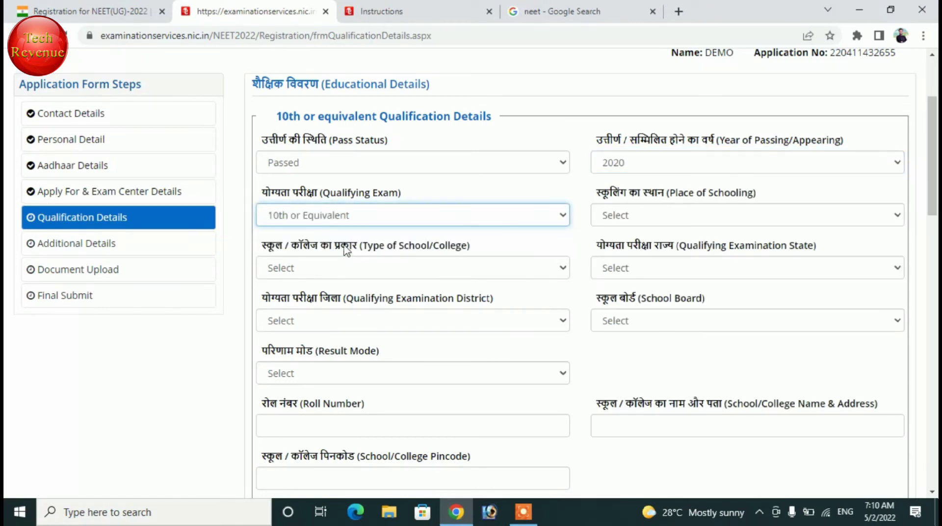
click(769, 222)
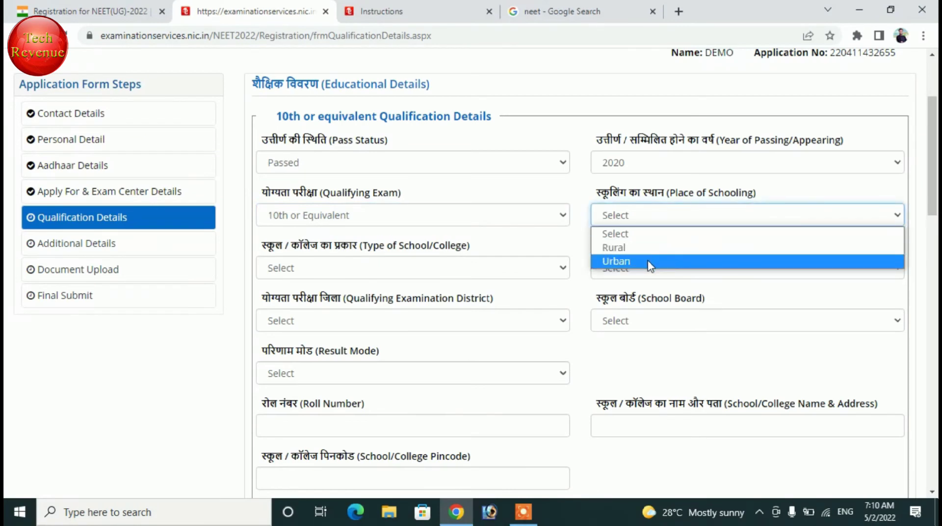
click(650, 266)
Set the 10th school type to Government Aided Private and the qualifying examination state to MADHYA PRADESH
click(348, 271)
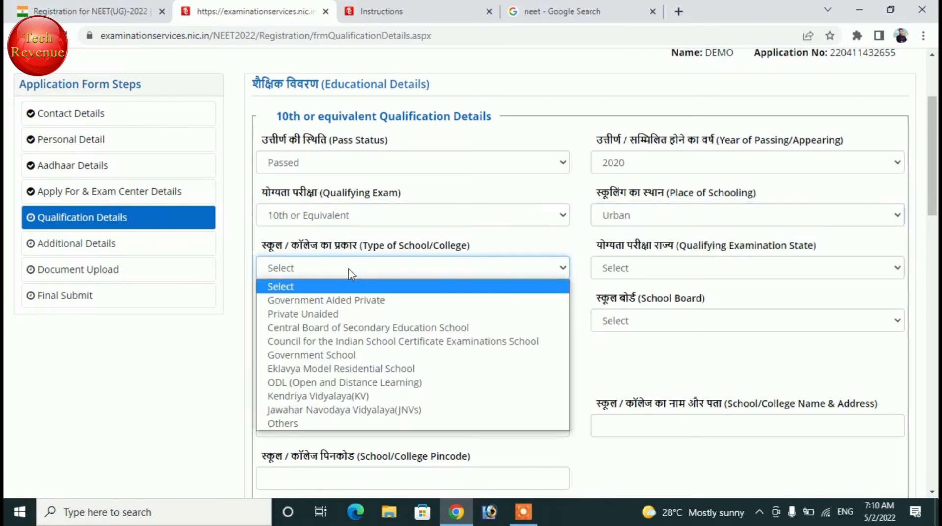
click(350, 301)
click(641, 268)
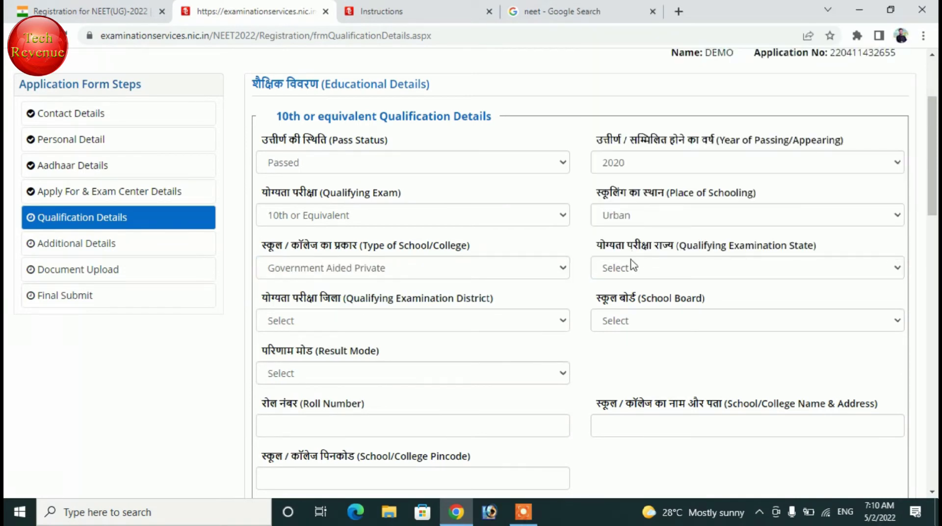
click(628, 271)
key(m)
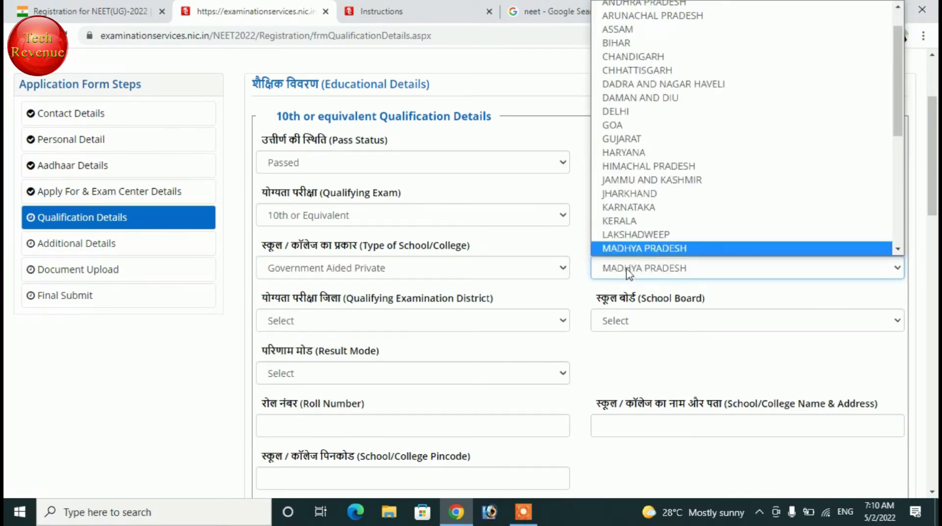
click(637, 249)
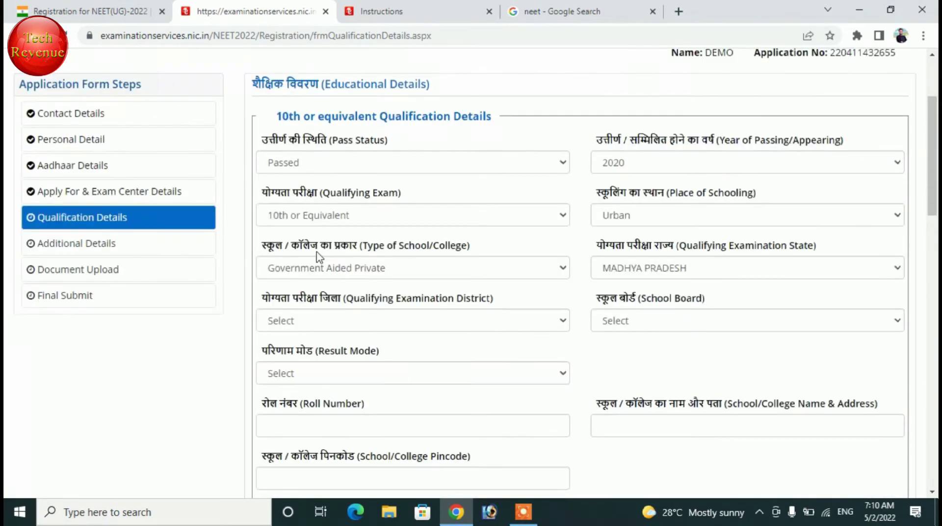
Set the 10th qualifying examination district to KATNI and the school board to MADHYA PRADESH BOARD OF SECONDARY EDUCATION
click(356, 329)
key(k)
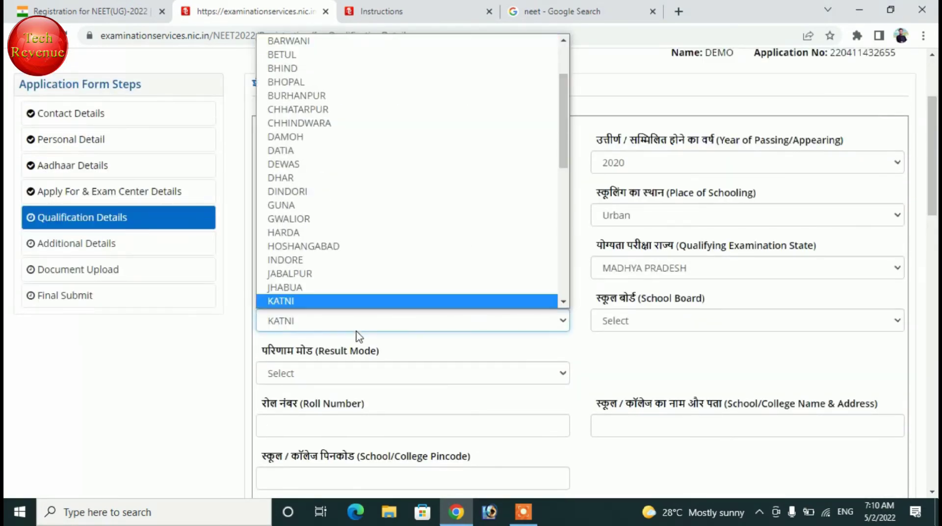
click(356, 332)
click(715, 319)
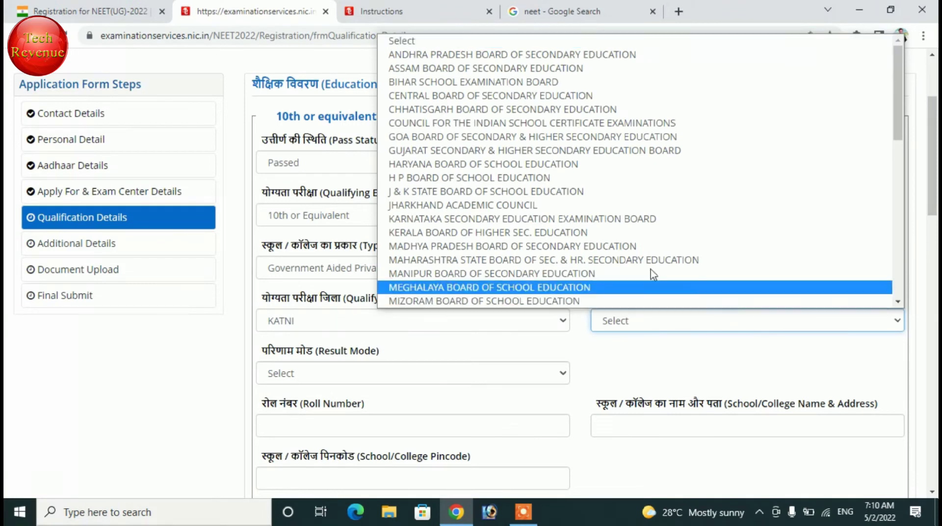
click(620, 247)
scroll(620, 339, down, 1)
scroll(620, 338, up, 1)
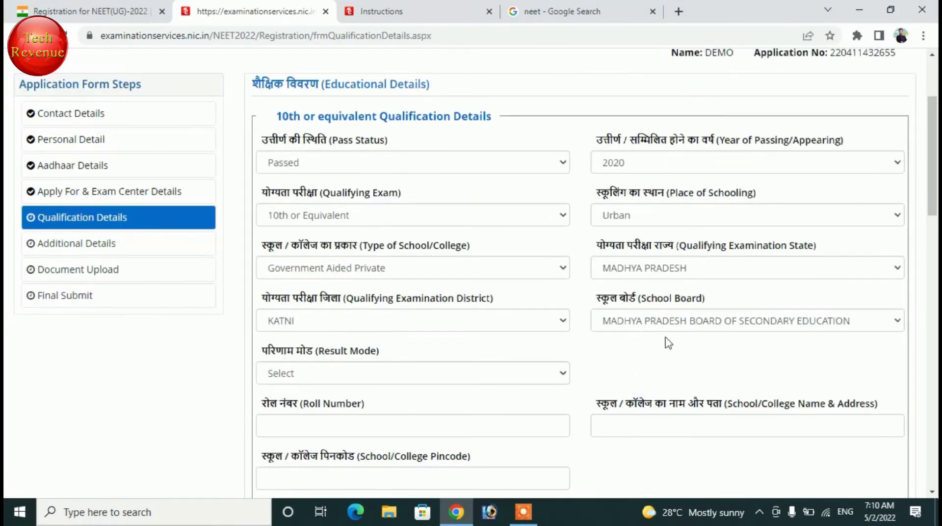
Set the result mode of the 10th qualification to Percentage
click(317, 378)
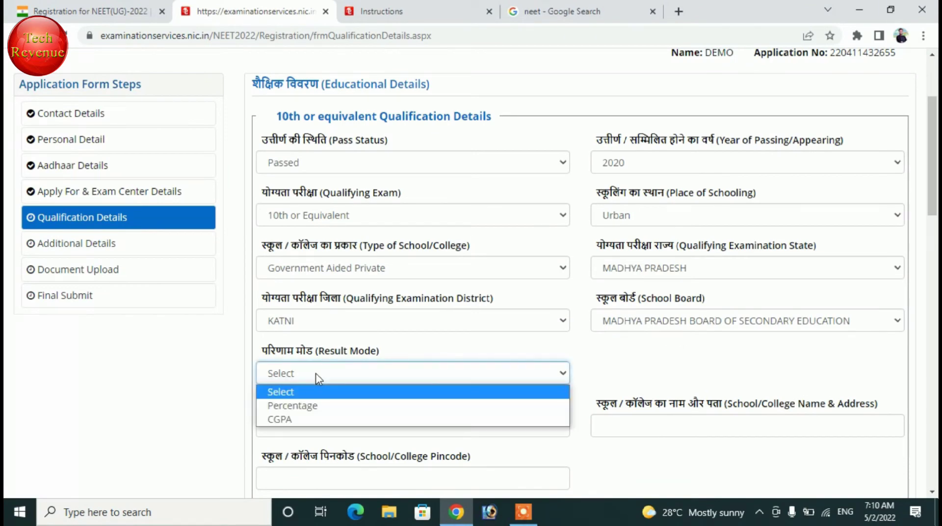
click(298, 405)
scroll(432, 363, down, 1)
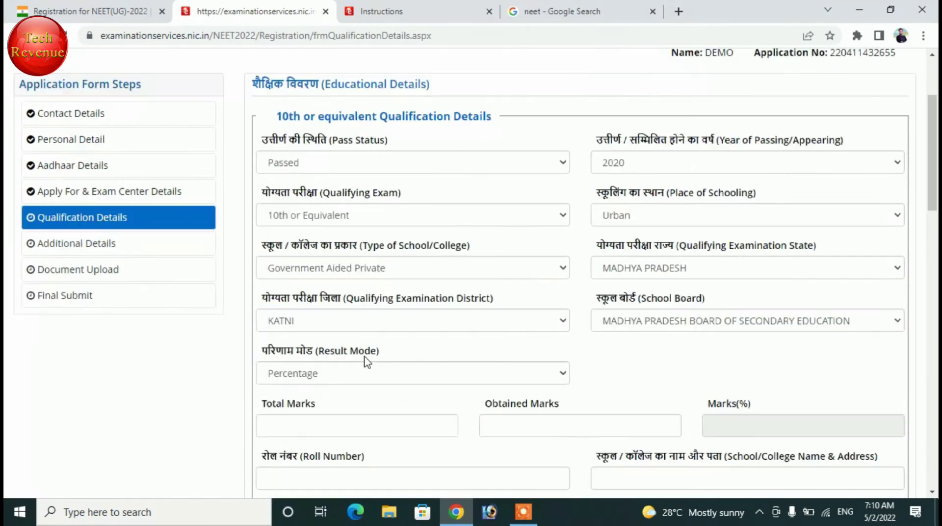
scroll(357, 412, down, 1)
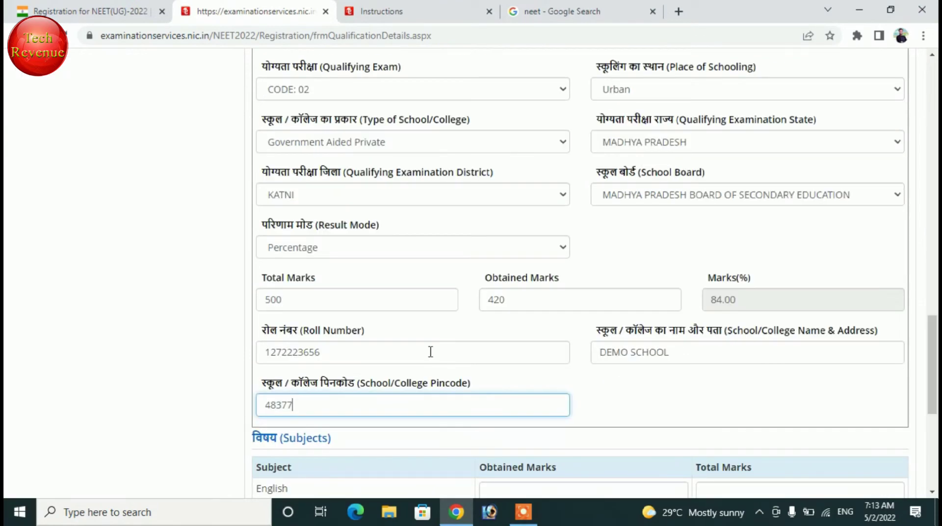
Finish entering the school pincode for the CODE: 02 qualification
text(5)
scroll(428, 351, down, 6)
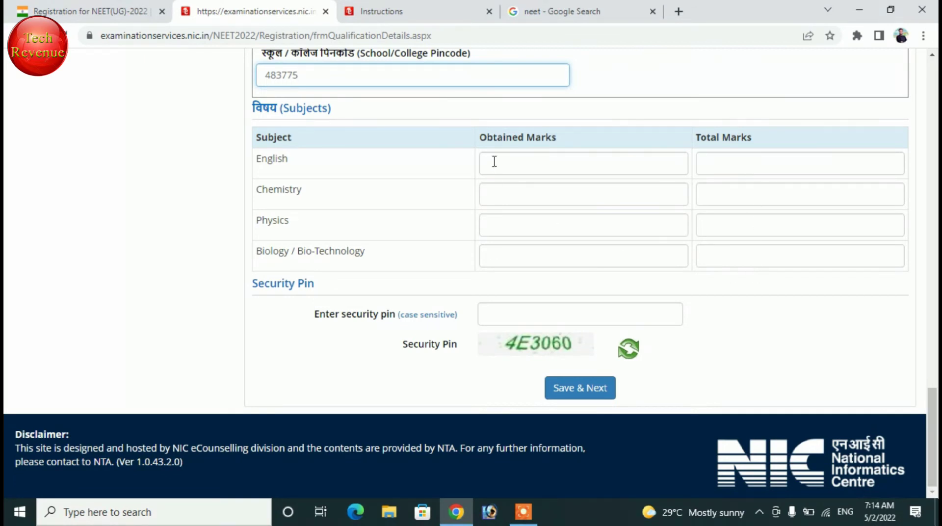
Enter the subject marks for English as 80 out of 100 and for Chemistry as 90 out of 100
click(788, 157)
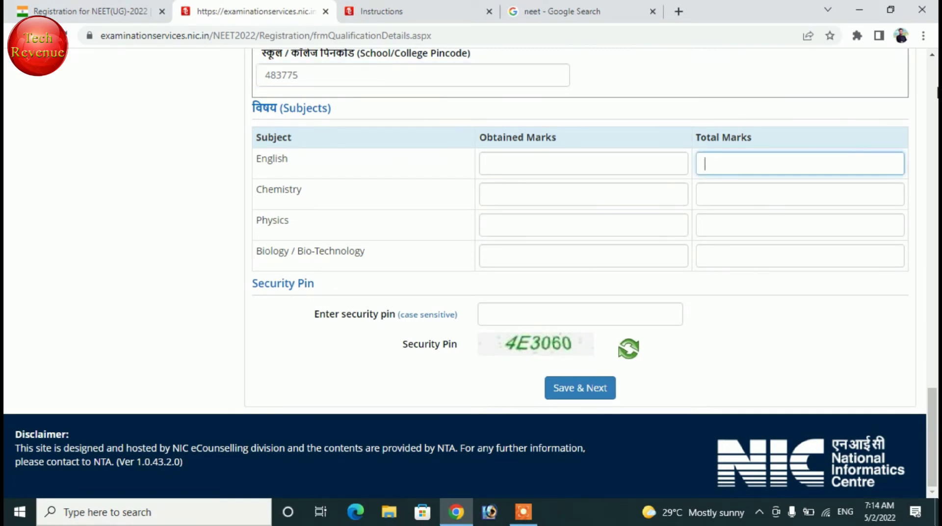
click(607, 158)
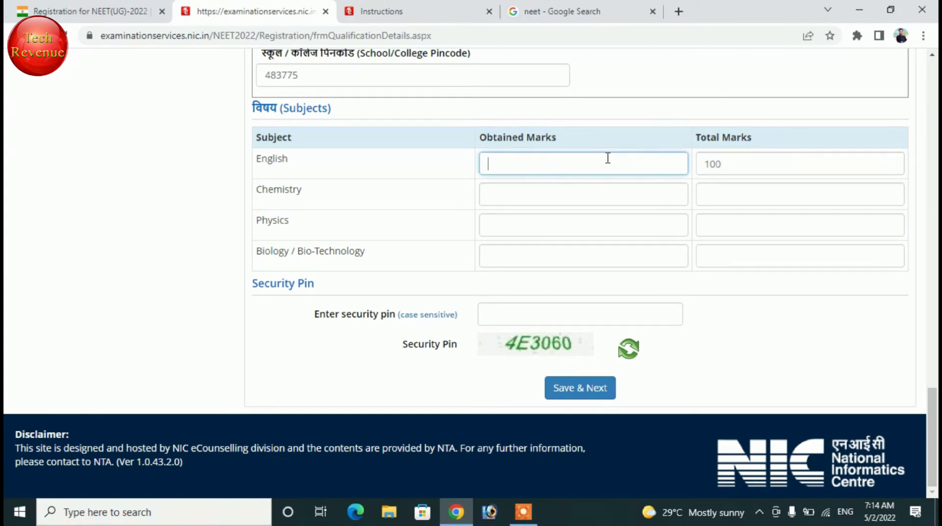
click(711, 195)
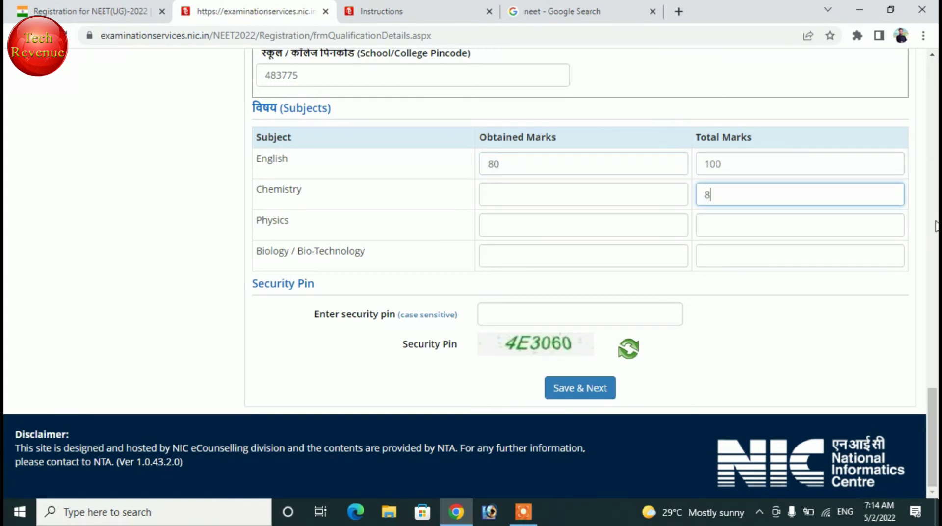
click(523, 193)
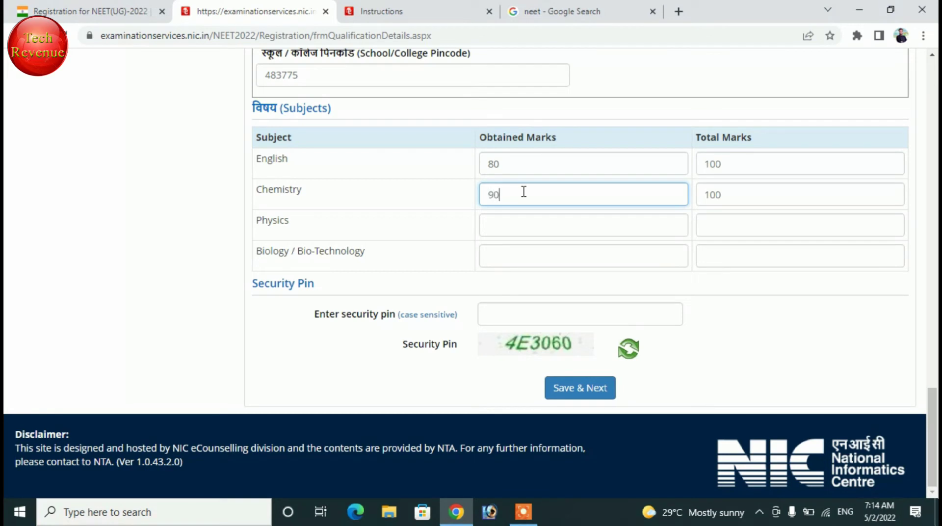
Enter the subject marks for Physics as 85 out of 100 and for Biology / Bio-Technology as 80 out of 100
click(710, 228)
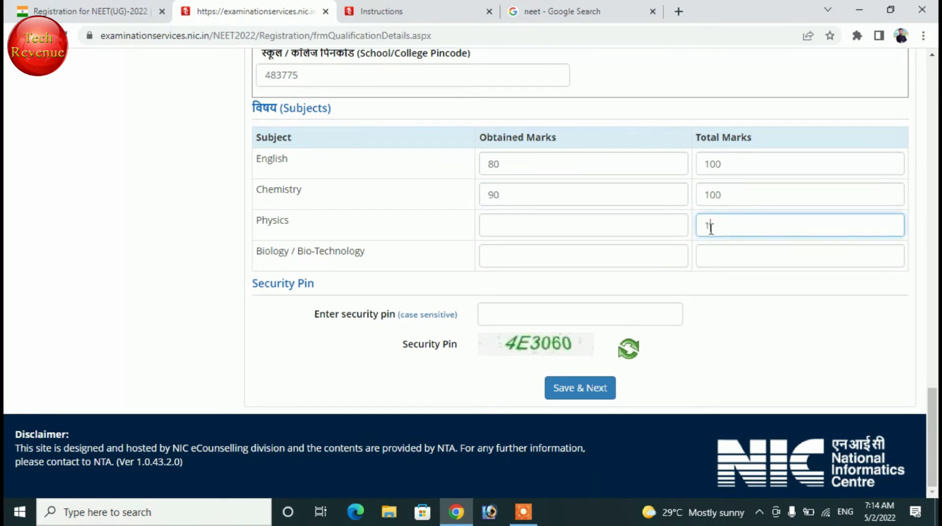
click(629, 231)
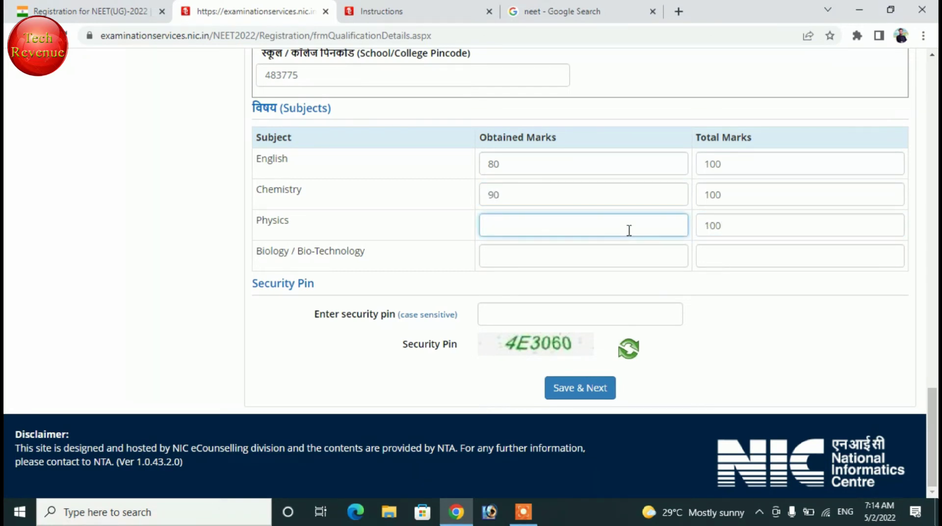
click(779, 262)
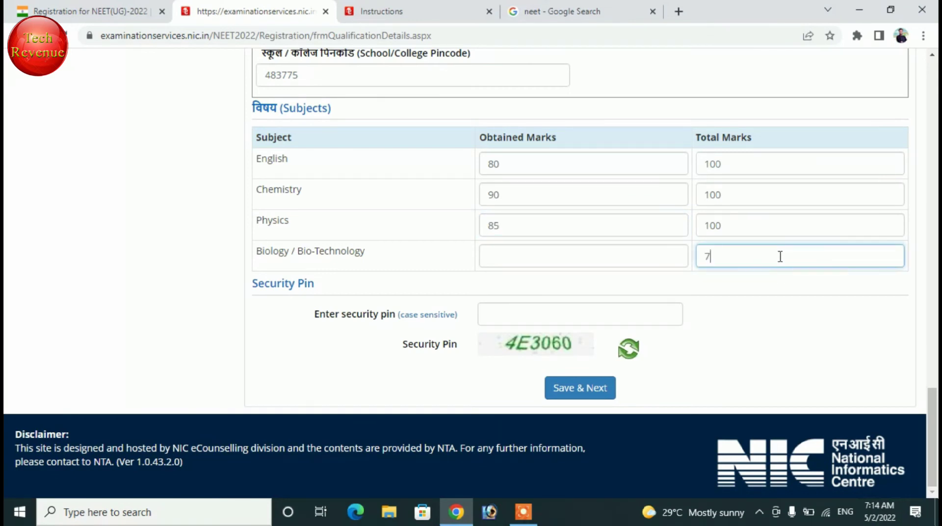
click(510, 249)
text(80)
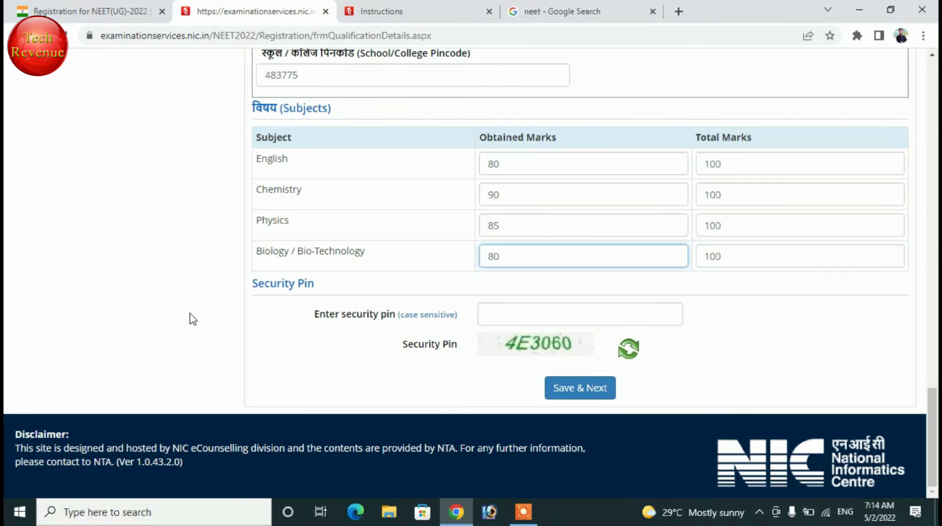
Enter the displayed security pin and save the qualification details to proceed to the additional details
click(494, 313)
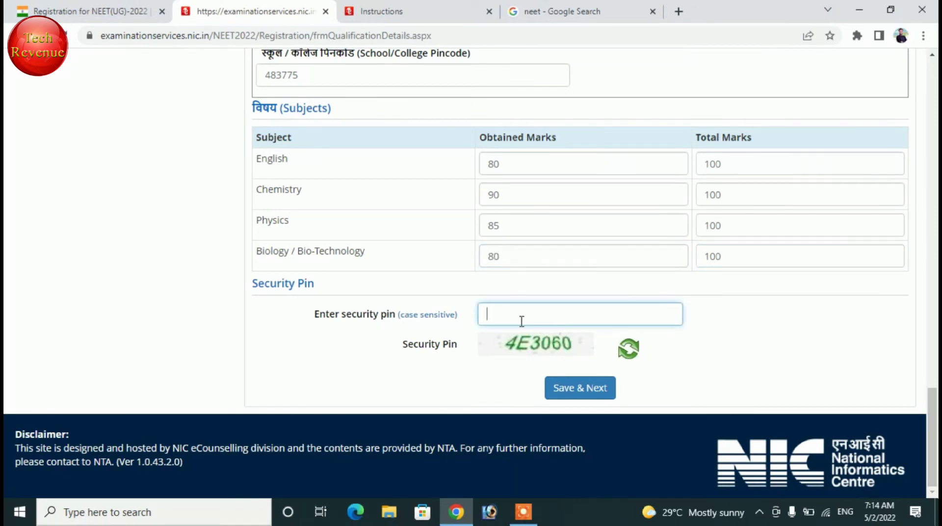
click(589, 390)
click(446, 299)
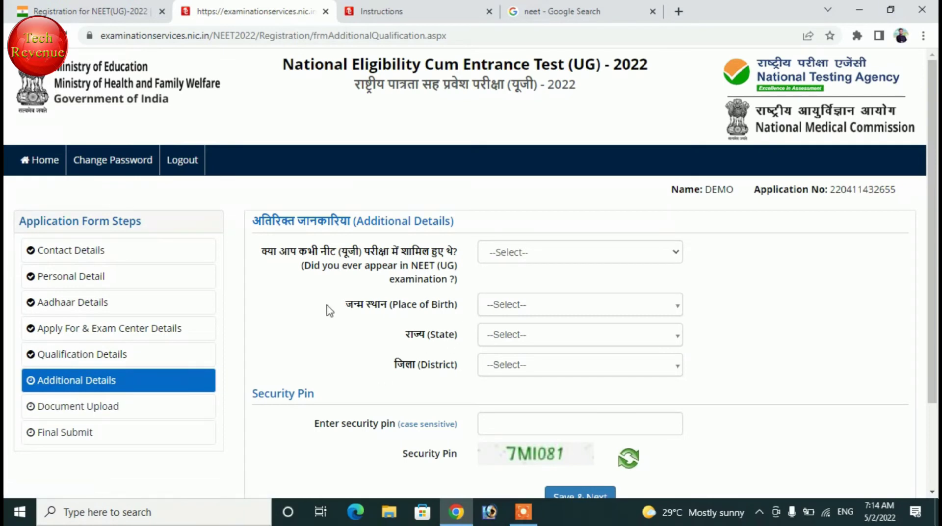
Answer No to having ever appeared in the NEET (UG) examination and set the place of birth to India
click(530, 254)
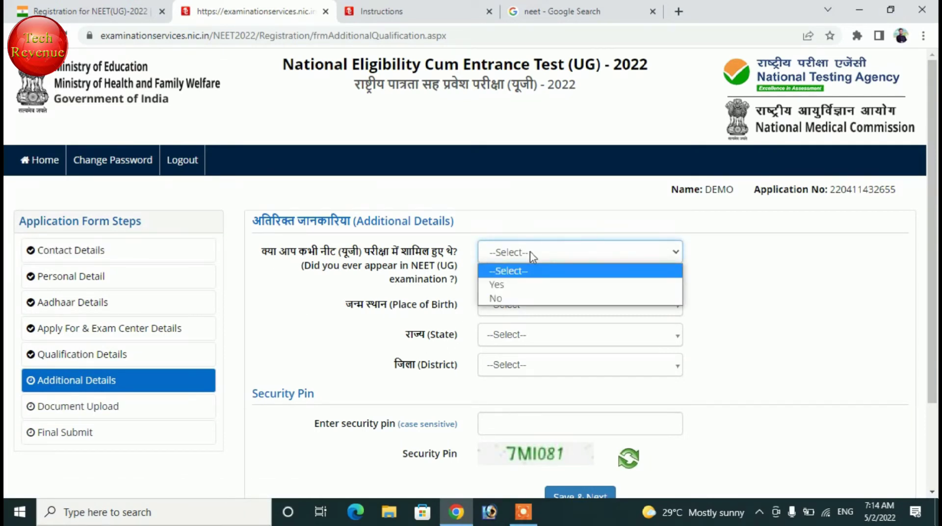
click(506, 299)
click(506, 304)
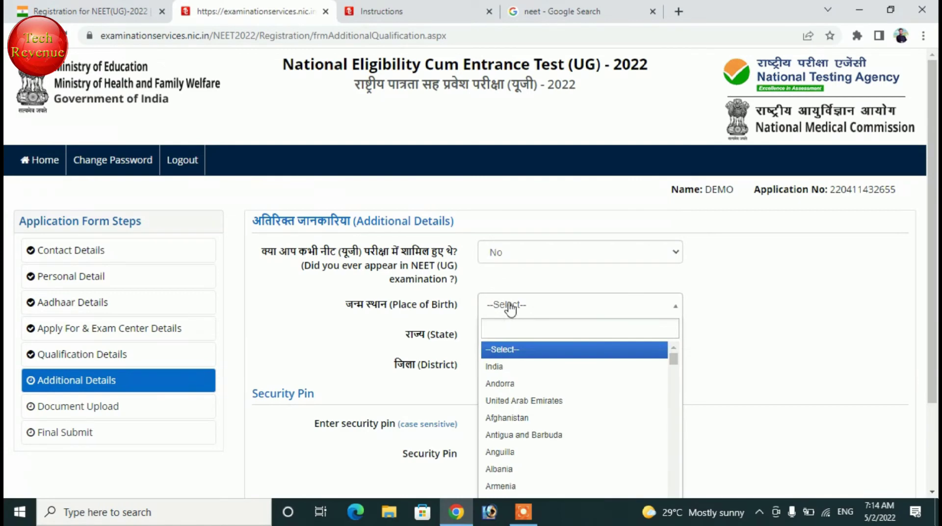
click(509, 367)
Set the birth state to MADHYA PRADESH and the district to KATNI, and confirm submission of the additional details section
scroll(490, 331, down, 2)
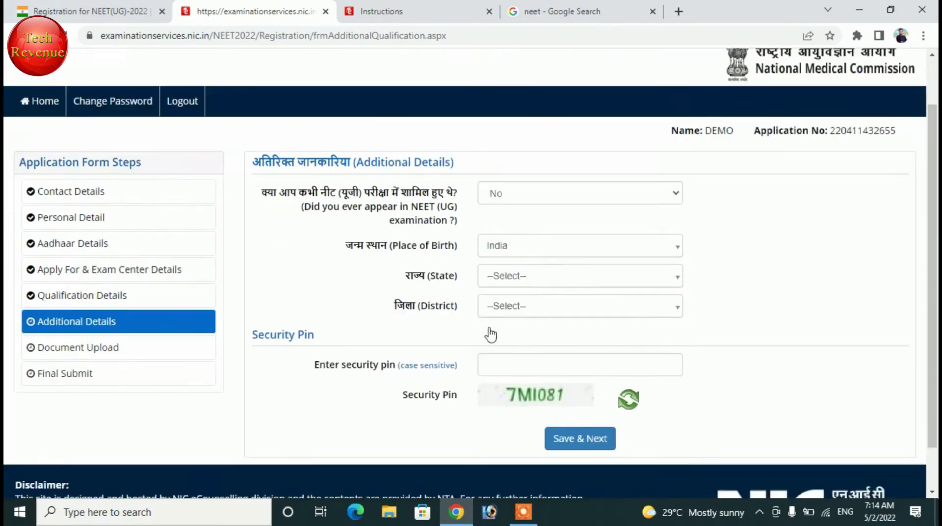
click(540, 227)
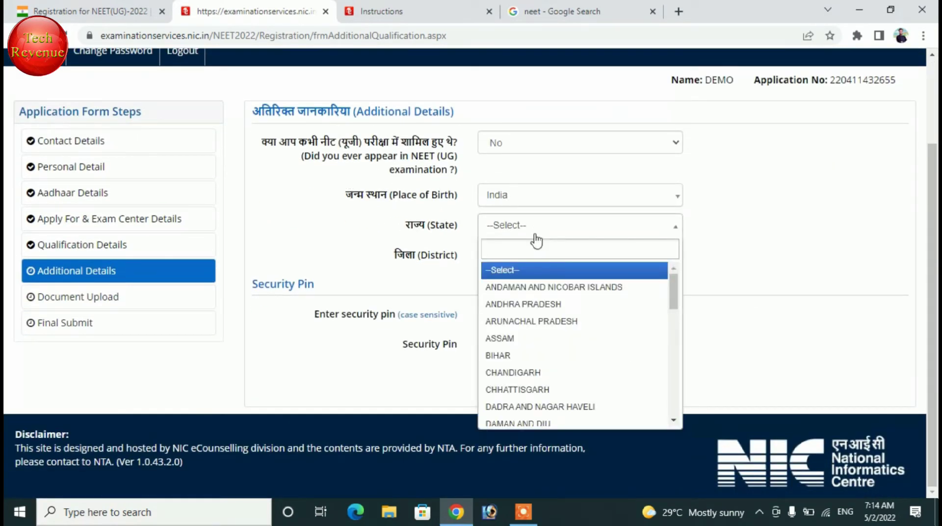
text(MADH)
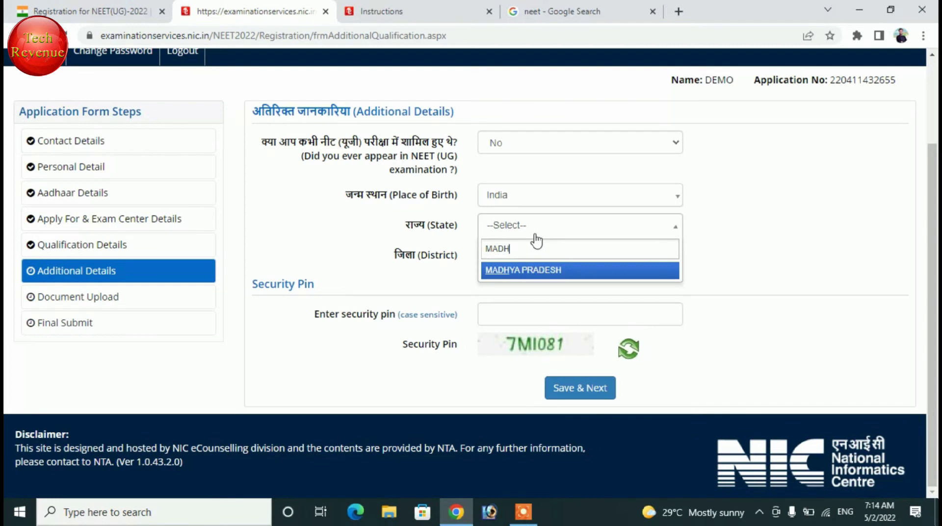
click(547, 271)
click(499, 257)
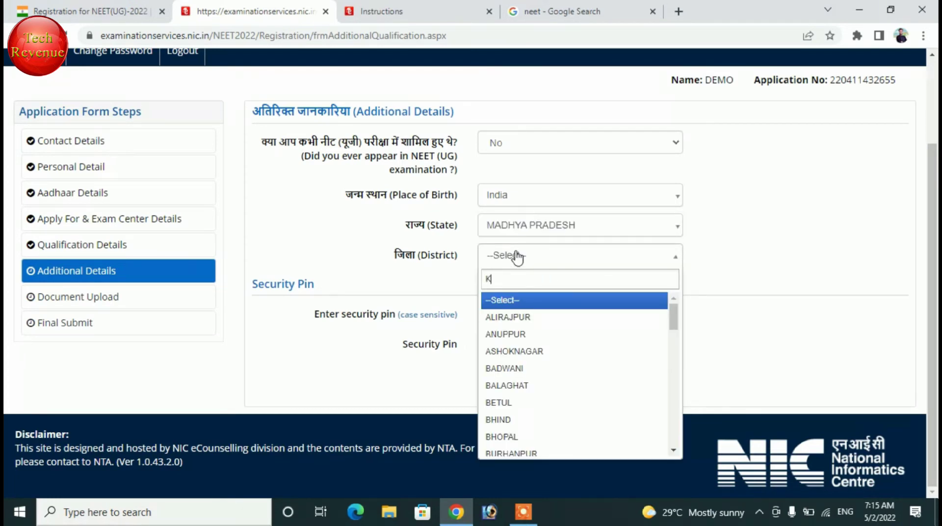
text(KATNI)
click(515, 301)
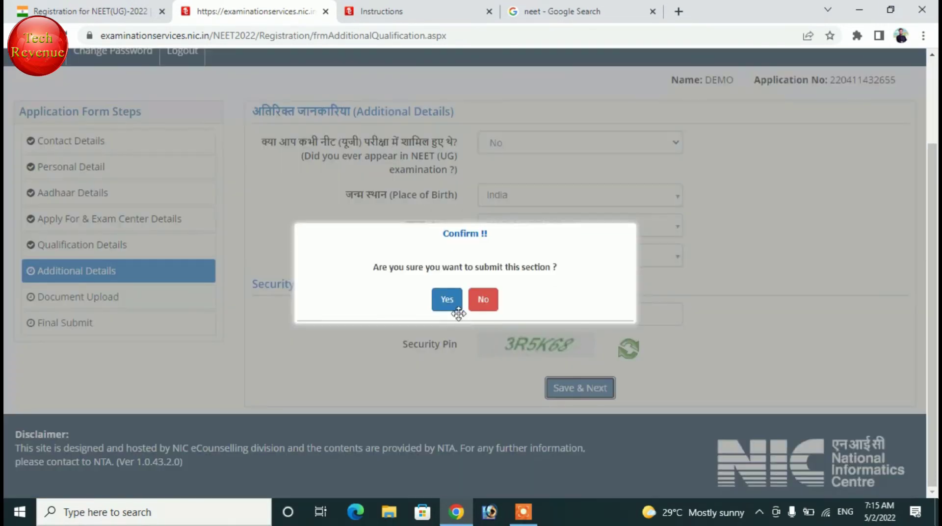
click(446, 297)
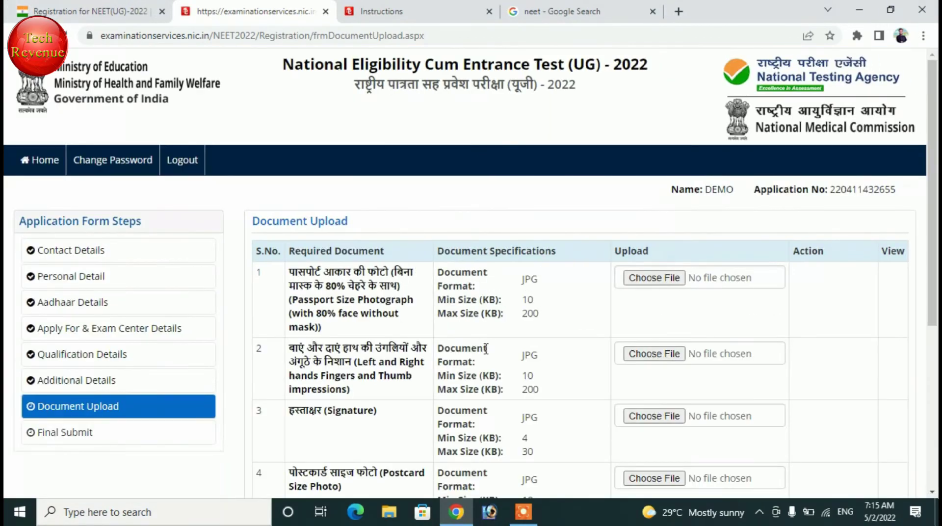
Examine the list of required documents with their file formats and size limits, including the category and 10th certificates
scroll(374, 256, down, 3)
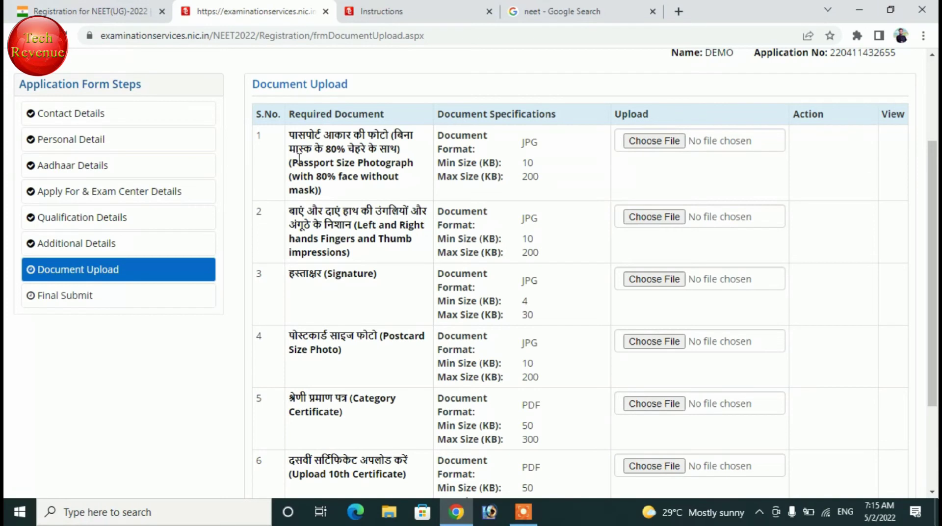
scroll(407, 275, down, 1)
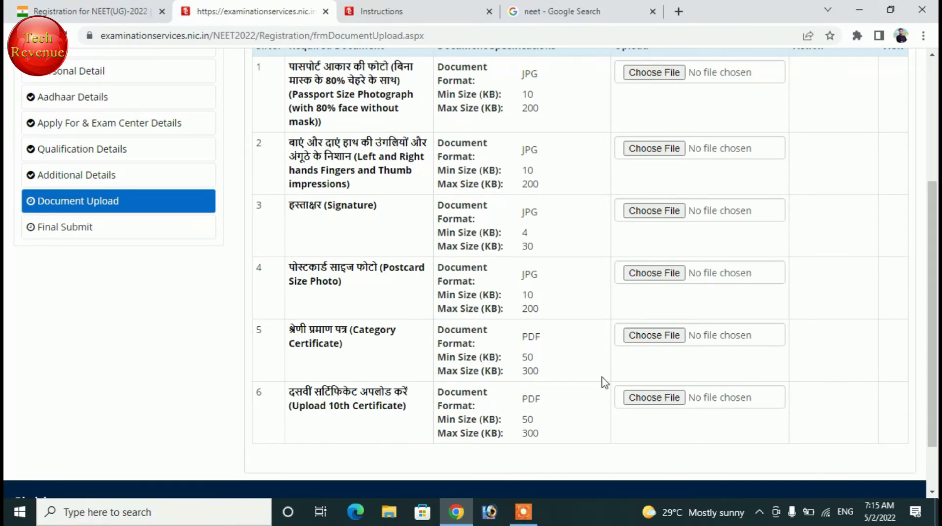
scroll(344, 378, down, 2)
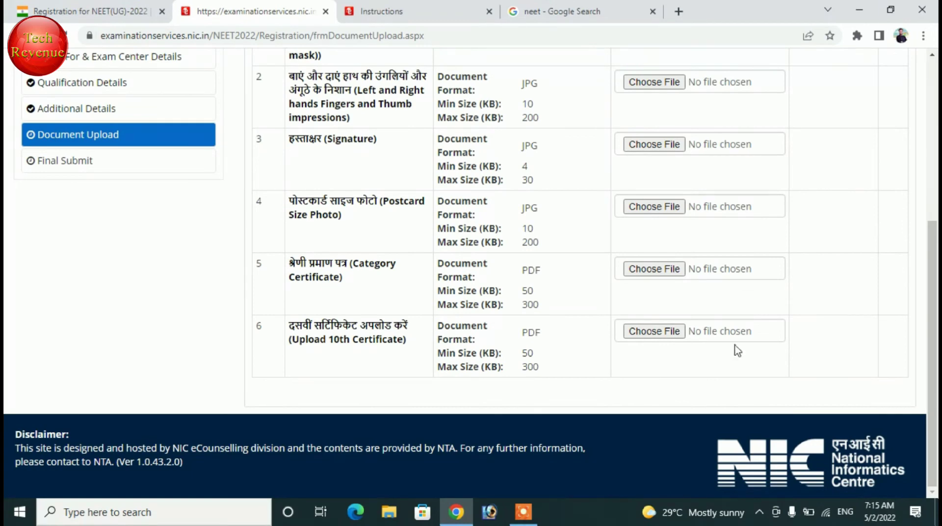
scroll(785, 346, up, 4)
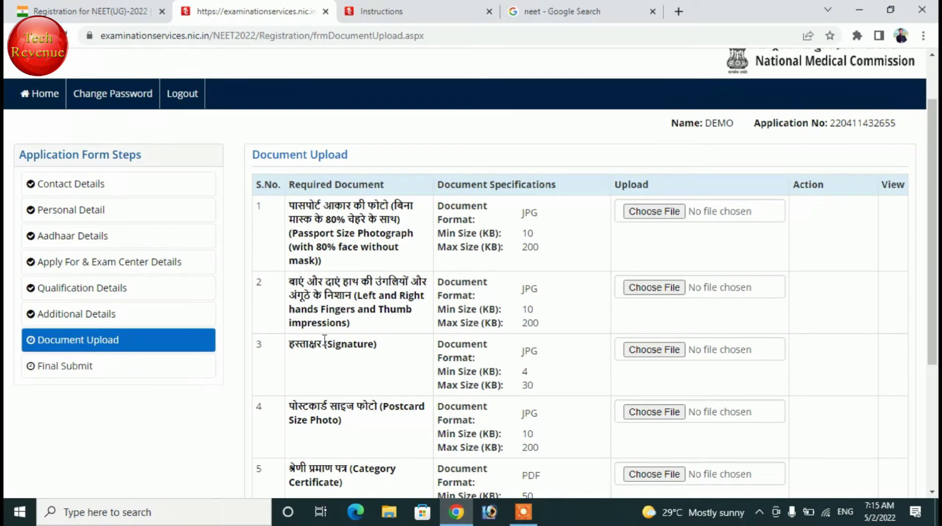
scroll(325, 340, down, 4)
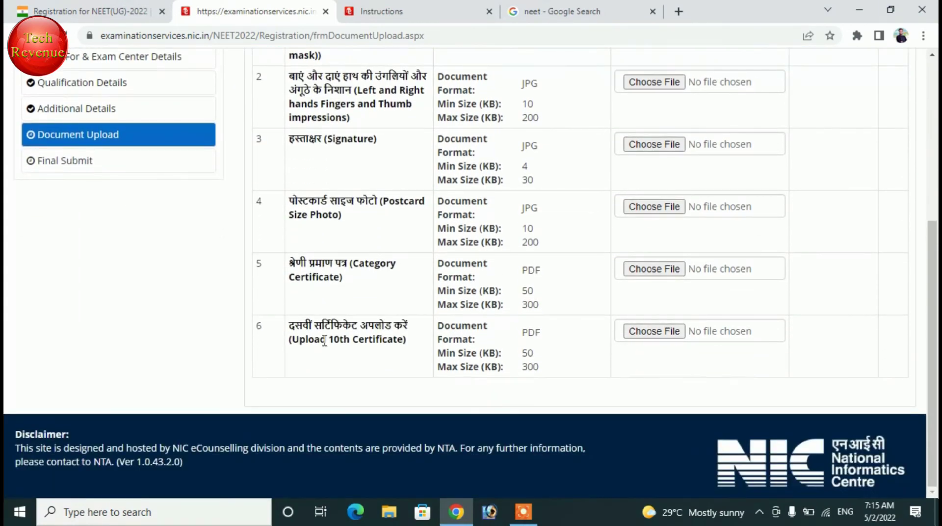
scroll(331, 277, up, 3)
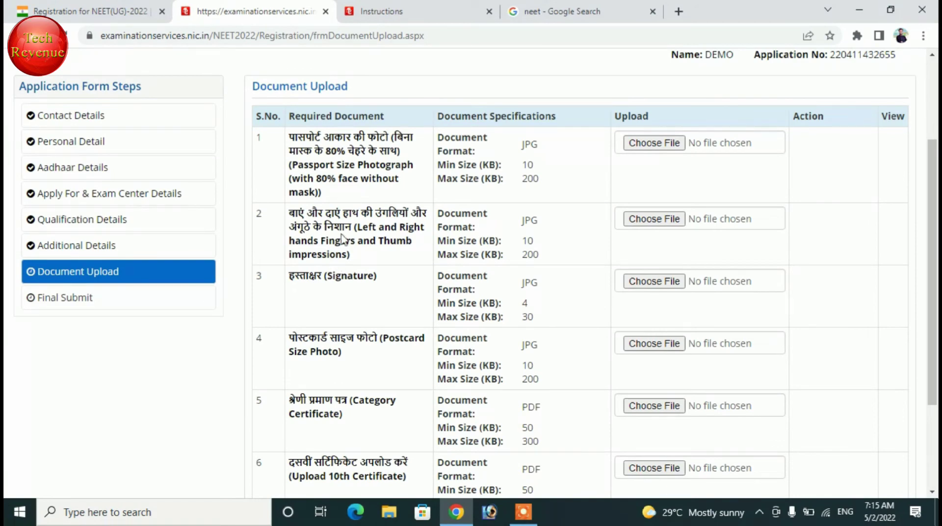
scroll(409, 424, down, 3)
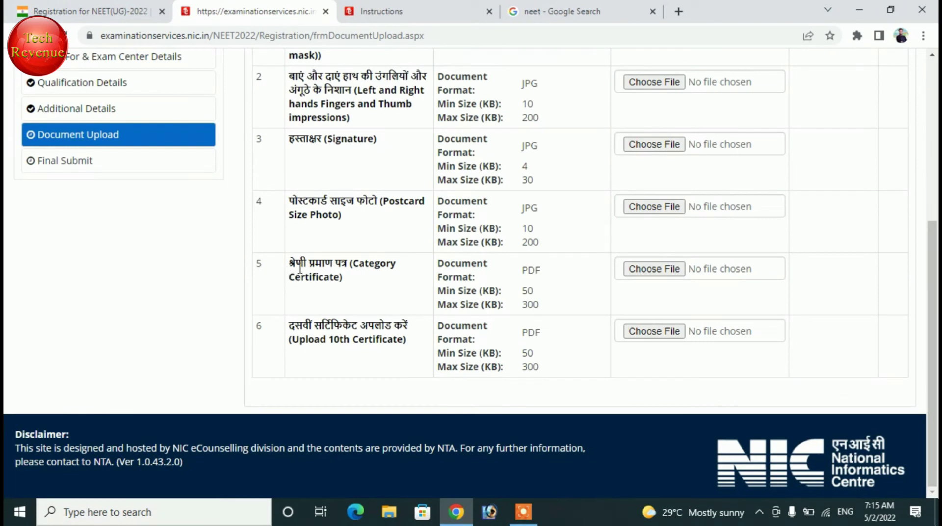
drag(290, 267, 399, 310)
click(390, 291)
scroll(545, 265, up, 4)
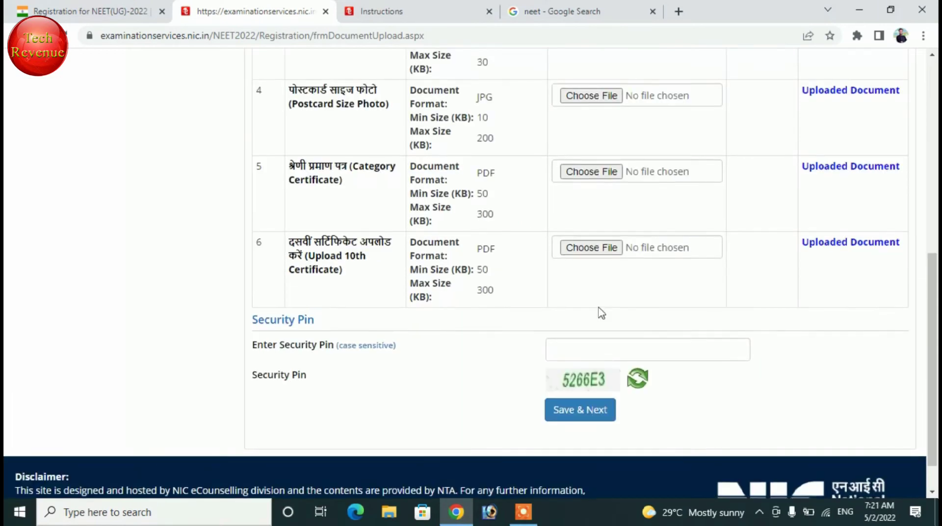
Check the uploaded document entries, save the document upload section and dismiss the notice on the review page
scroll(602, 313, up, 5)
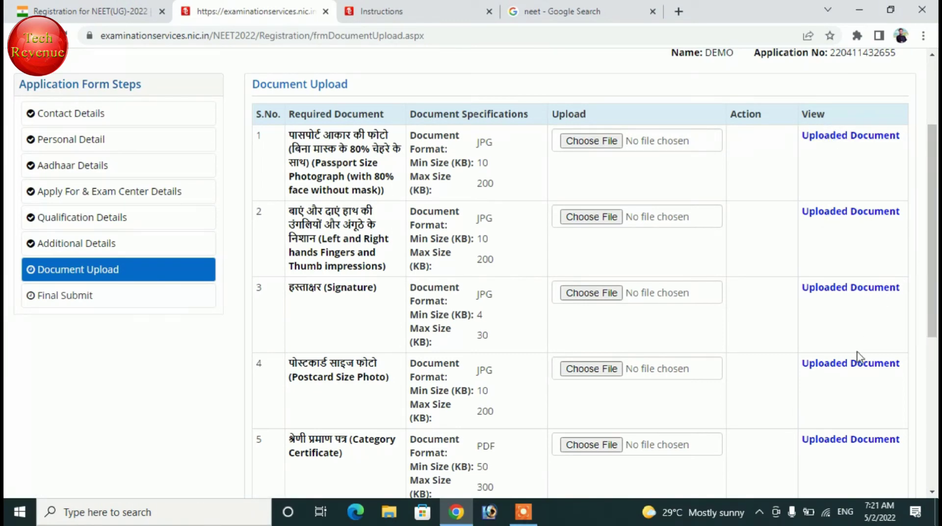
scroll(834, 403, down, 2)
scroll(841, 416, down, 2)
scroll(834, 320, up, 5)
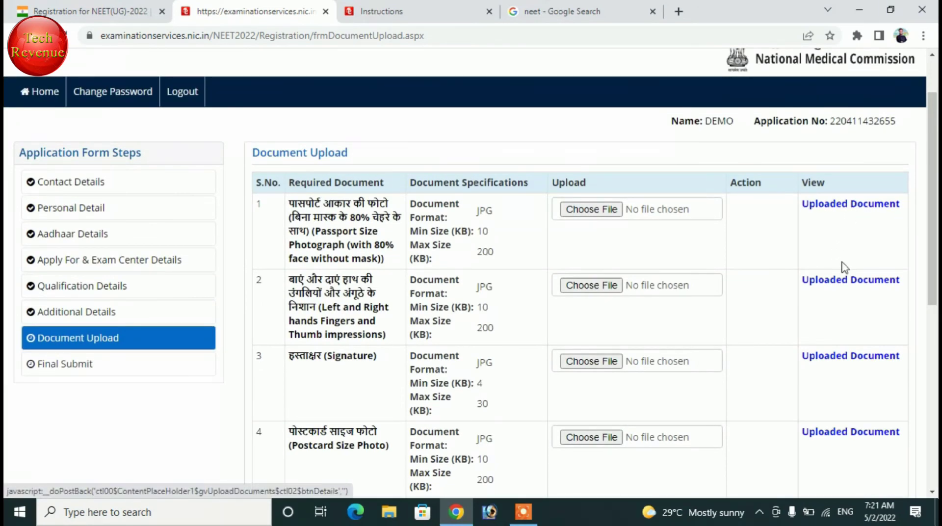
scroll(631, 303, down, 7)
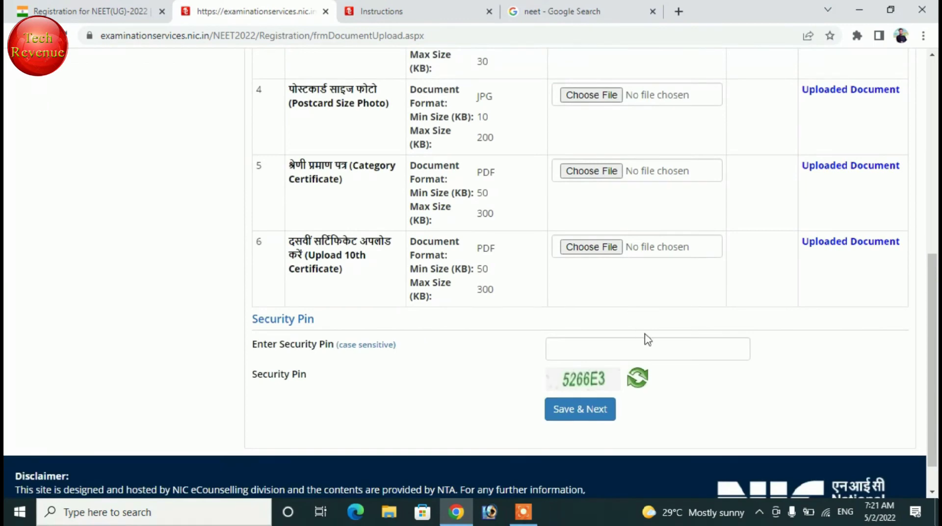
scroll(645, 337, up, 3)
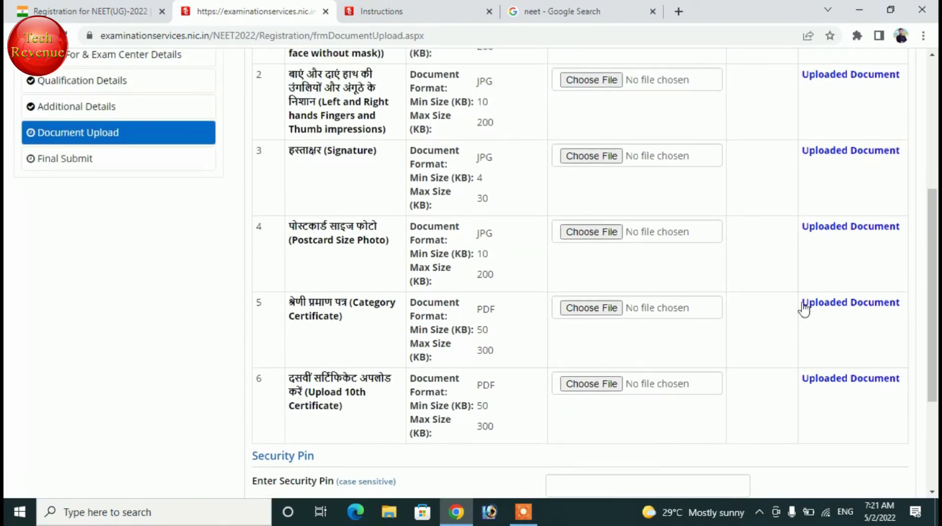
scroll(643, 347, down, 3)
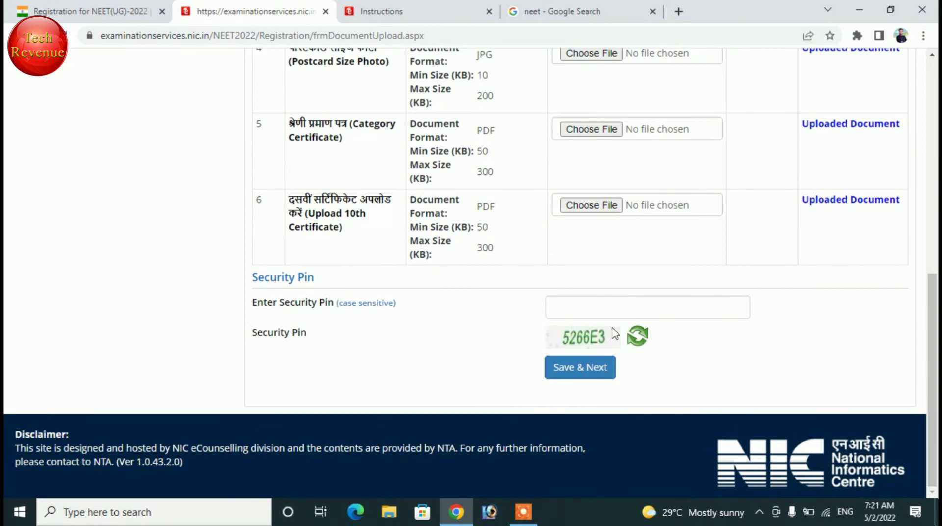
click(563, 374)
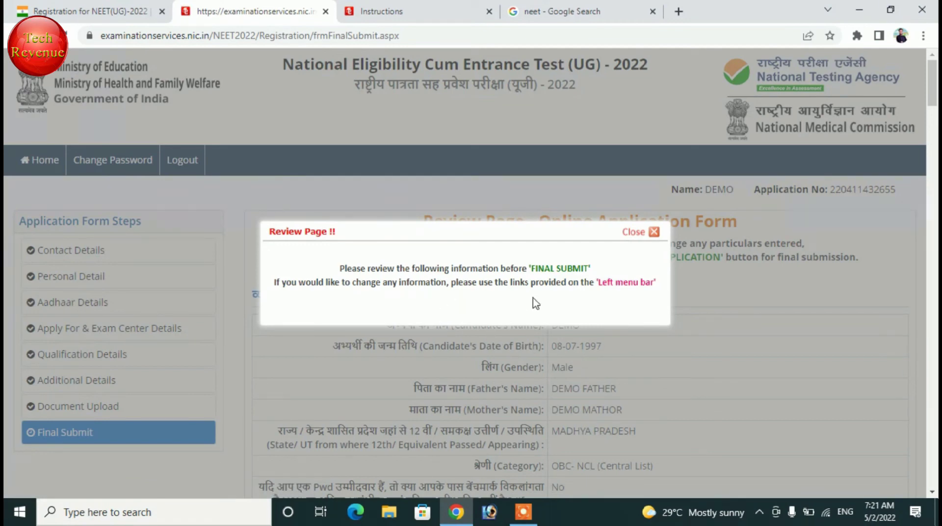
click(643, 239)
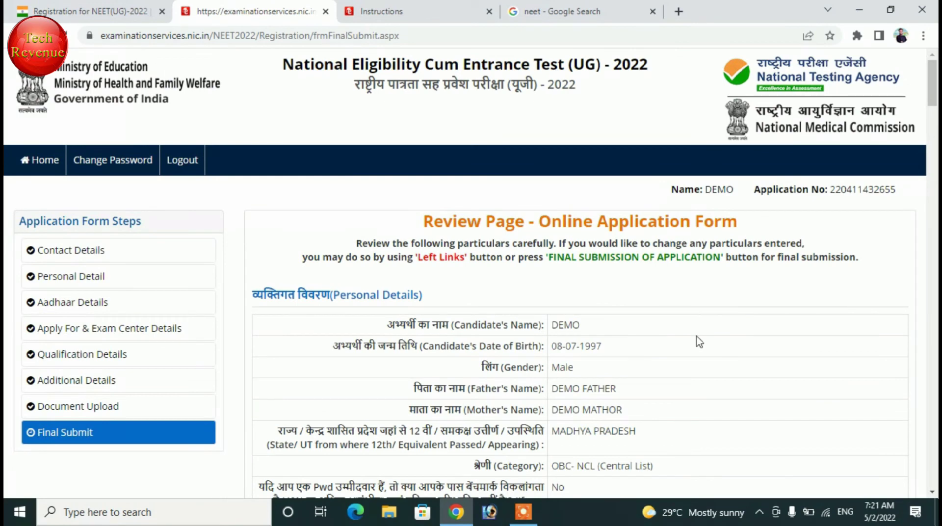
Review the personal details and the exam choices under Apply For on the application form's review page
scroll(699, 342, down, 1)
scroll(747, 287, down, 1)
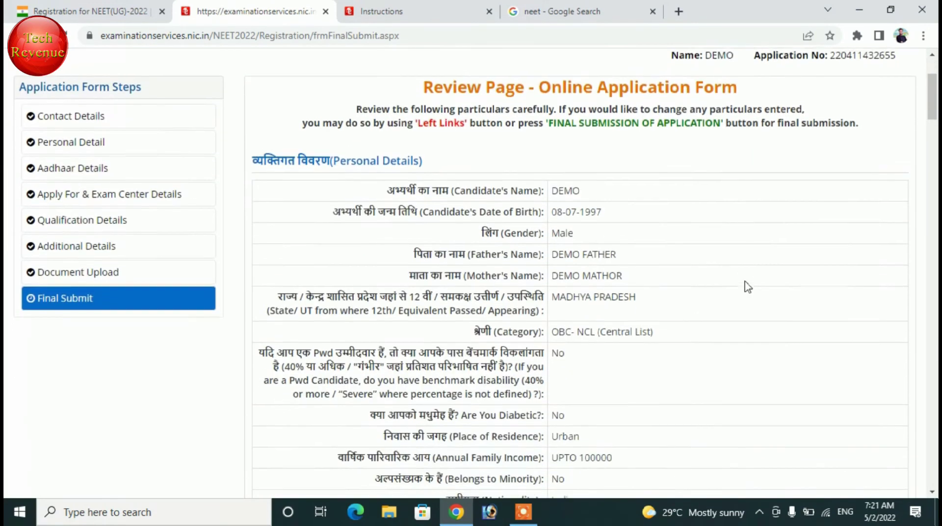
scroll(597, 320, down, 3)
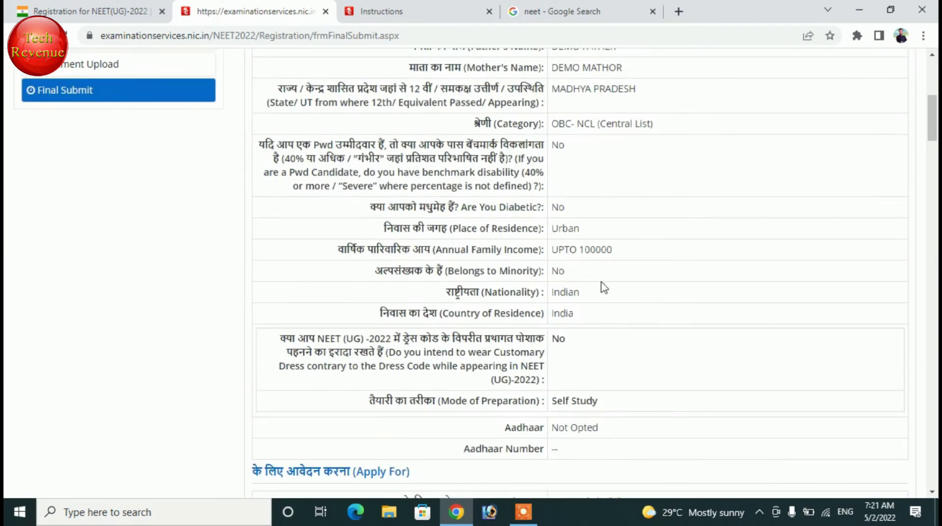
scroll(599, 290, up, 1)
scroll(601, 288, down, 1)
scroll(602, 287, down, 3)
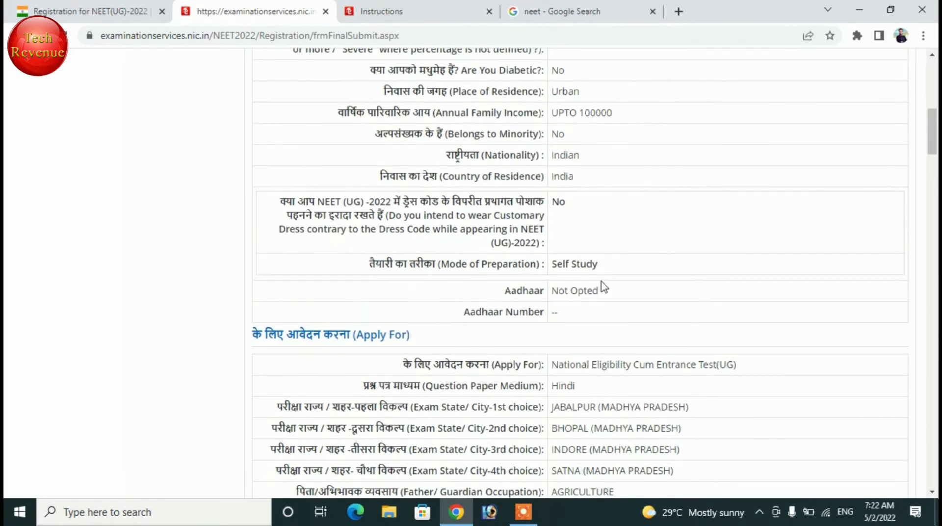
scroll(604, 295, down, 1)
Review the 10th, 11th and 12th qualification details and the subject marks on the review page
scroll(604, 294, down, 4)
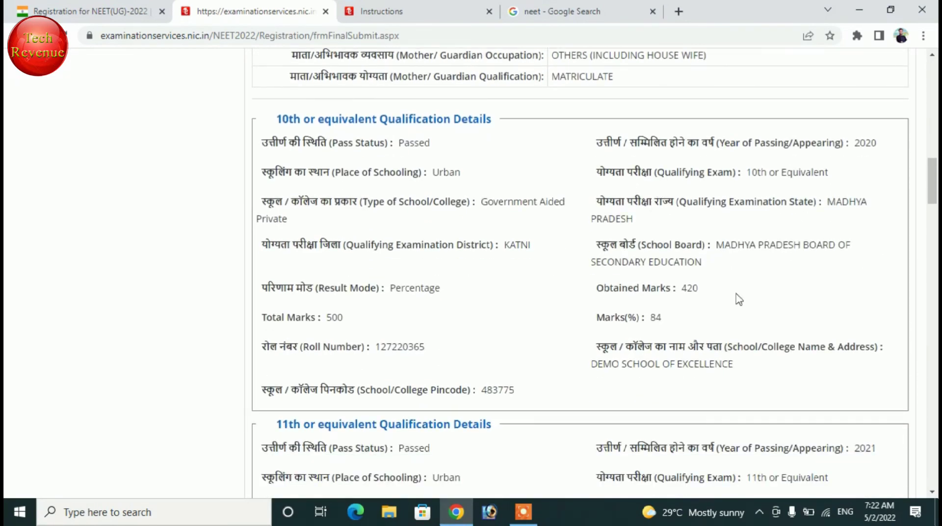
scroll(617, 307, down, 1)
scroll(617, 307, up, 1)
scroll(758, 327, down, 2)
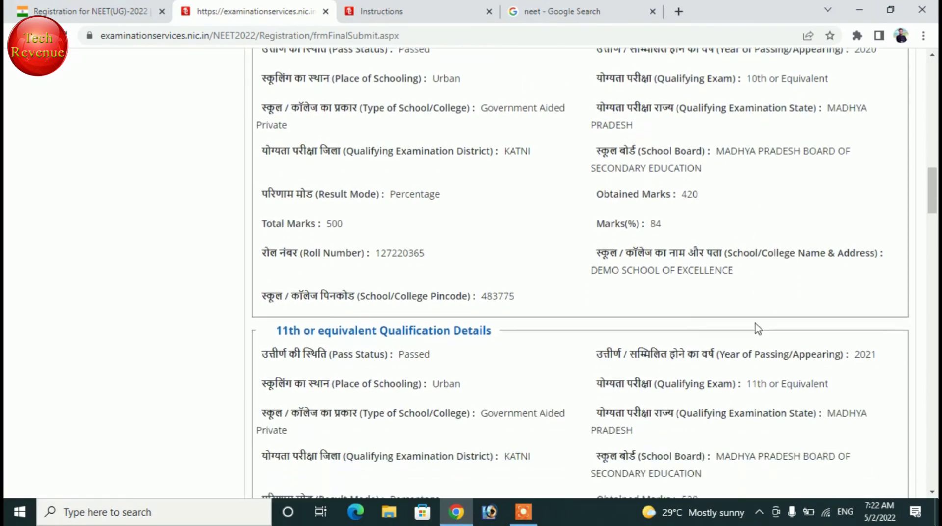
scroll(758, 326, down, 4)
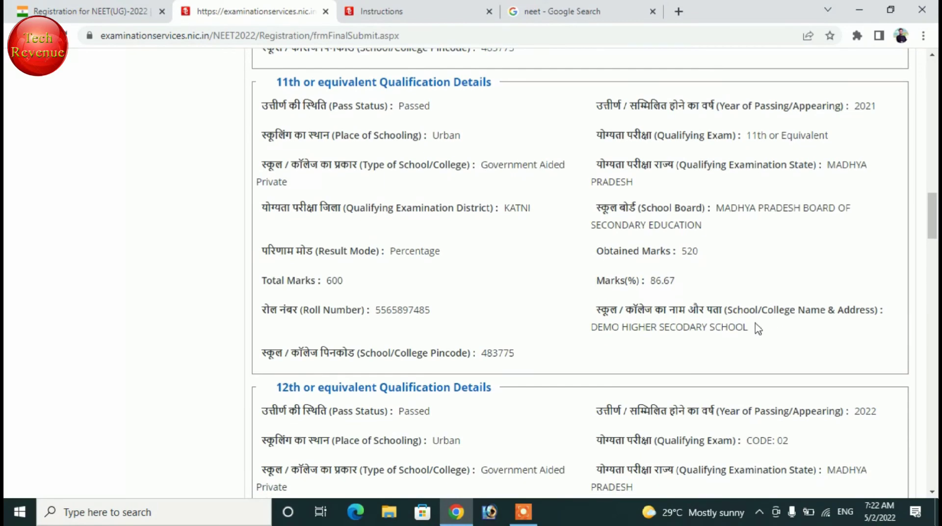
scroll(758, 327, down, 5)
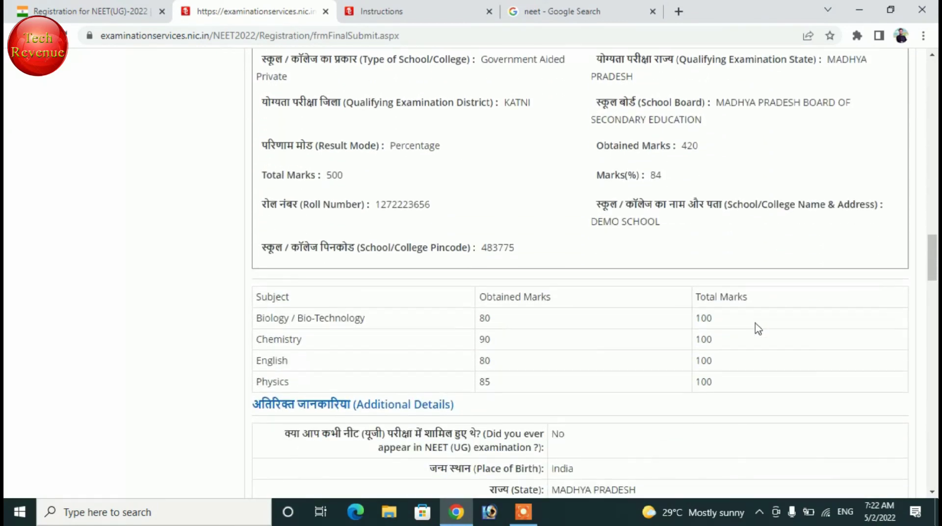
scroll(646, 258, up, 3)
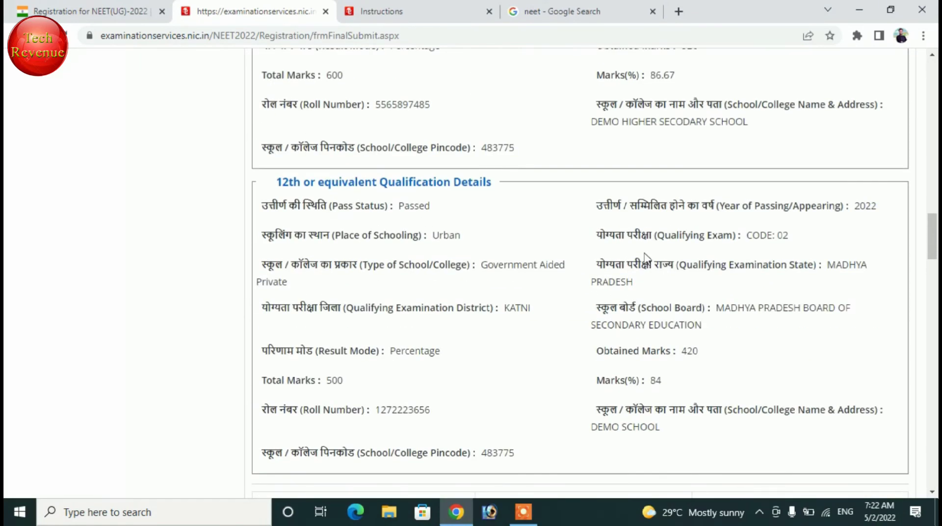
Tick all eleven particulars in the verification checklist, from My Name through Educational Details and Document Uploads
scroll(647, 259, down, 6)
scroll(647, 264, down, 10)
scroll(665, 160, down, 3)
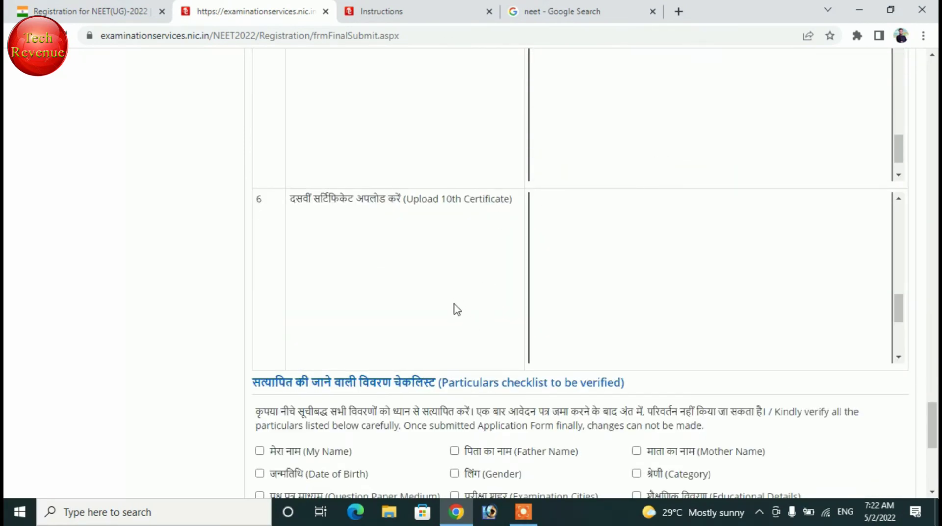
scroll(456, 309, down, 3)
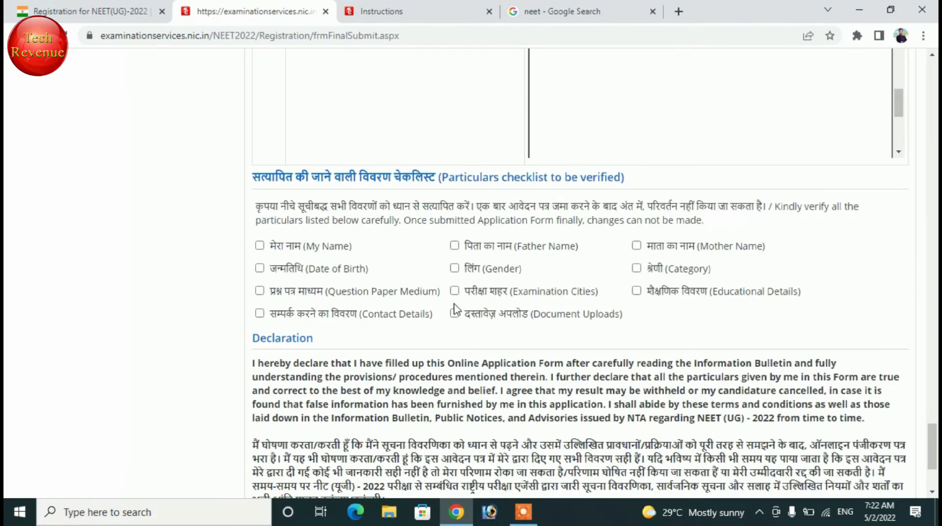
click(260, 245)
click(259, 268)
click(260, 291)
click(260, 313)
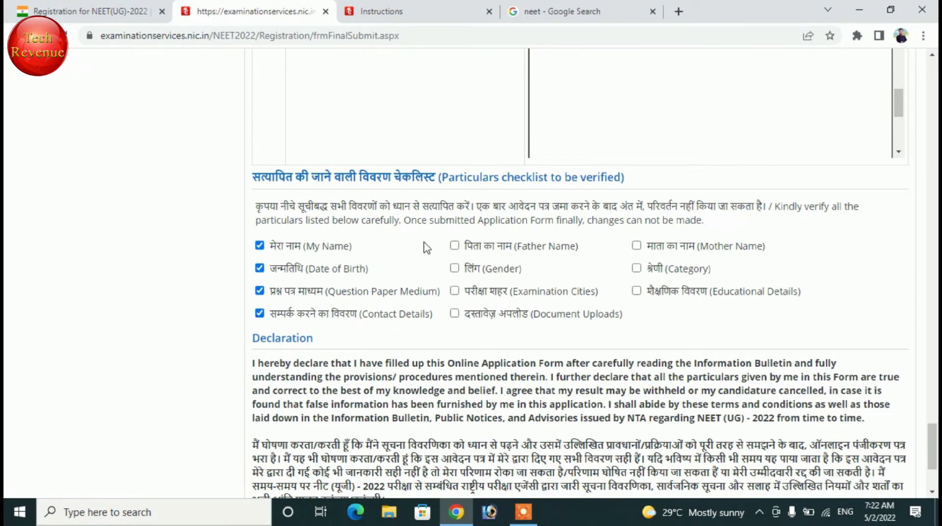
click(454, 246)
click(454, 268)
click(454, 290)
click(454, 313)
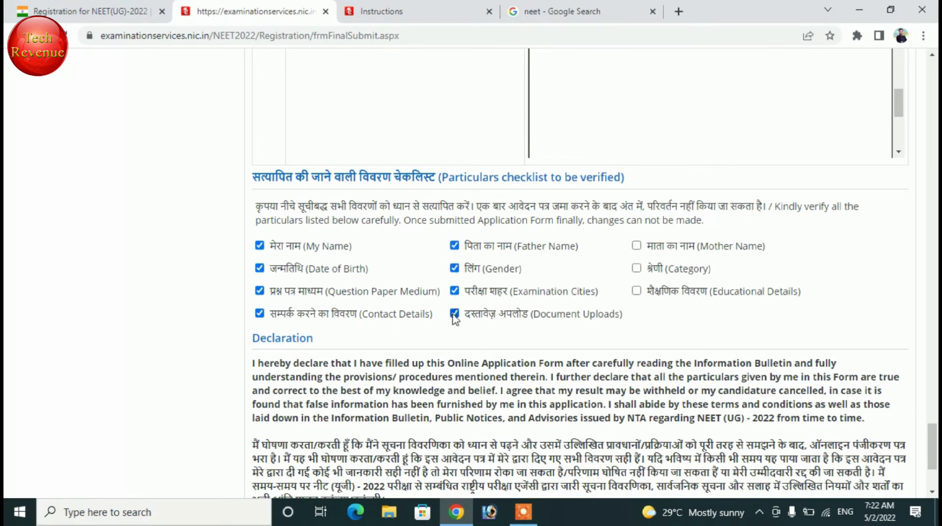
click(637, 246)
click(636, 268)
click(636, 291)
Agree to the declaration and make the final submission of the application, confirming it
scroll(312, 353, down, 3)
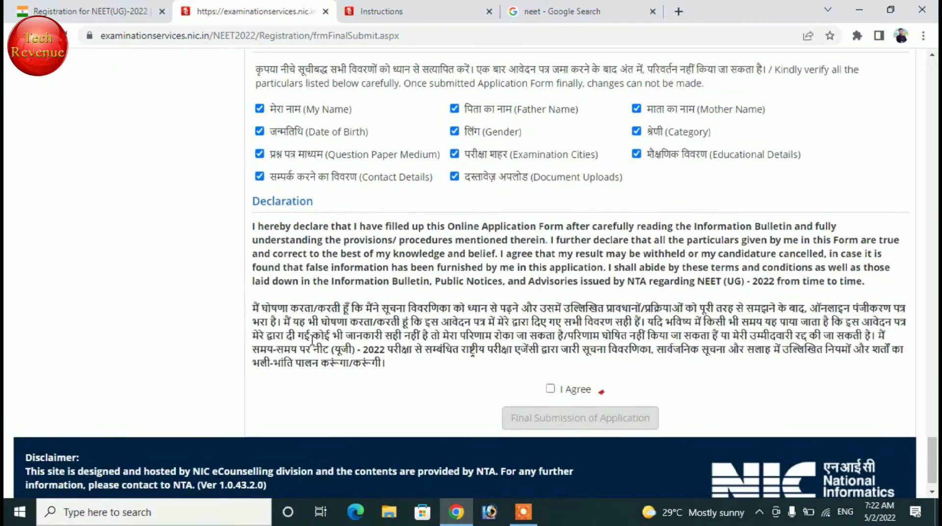
click(550, 389)
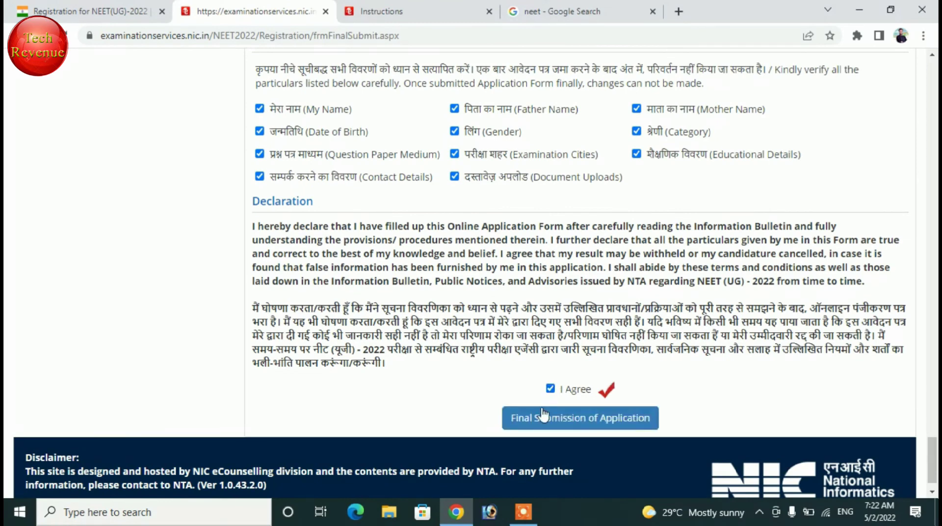
click(609, 420)
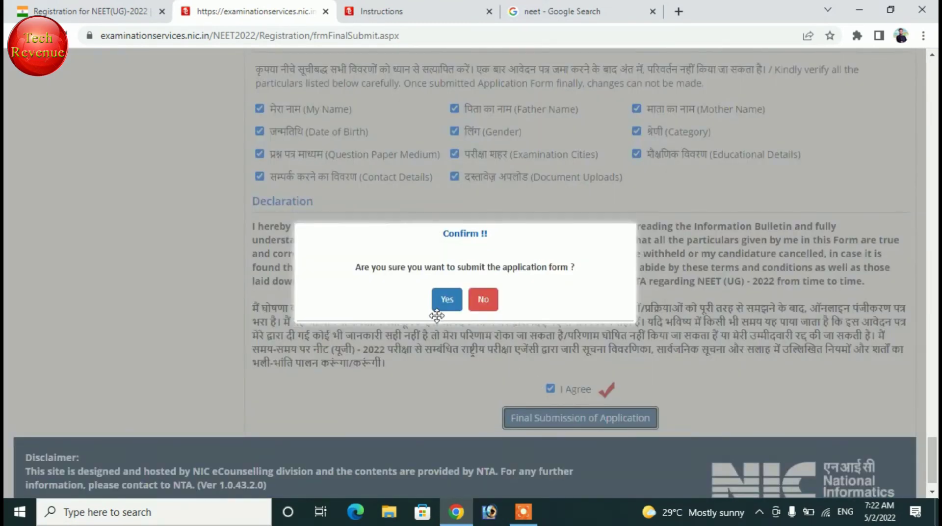
click(443, 300)
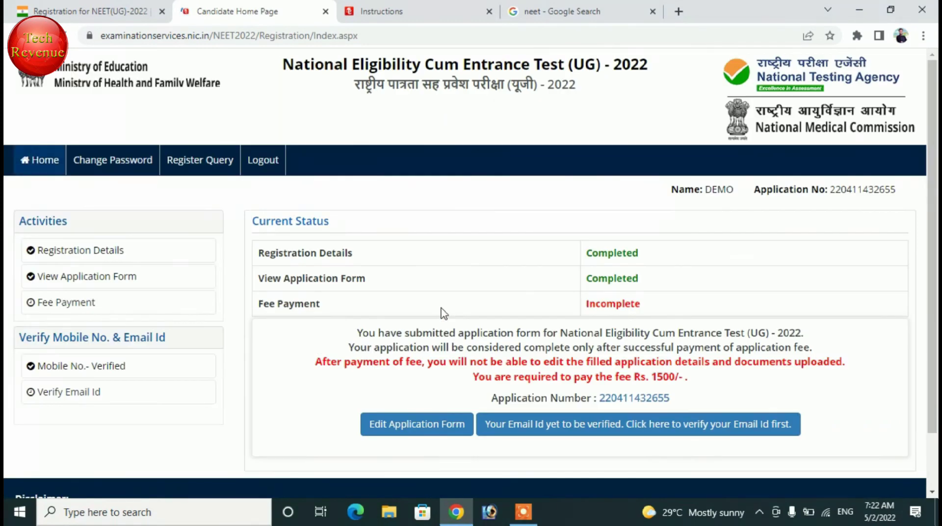